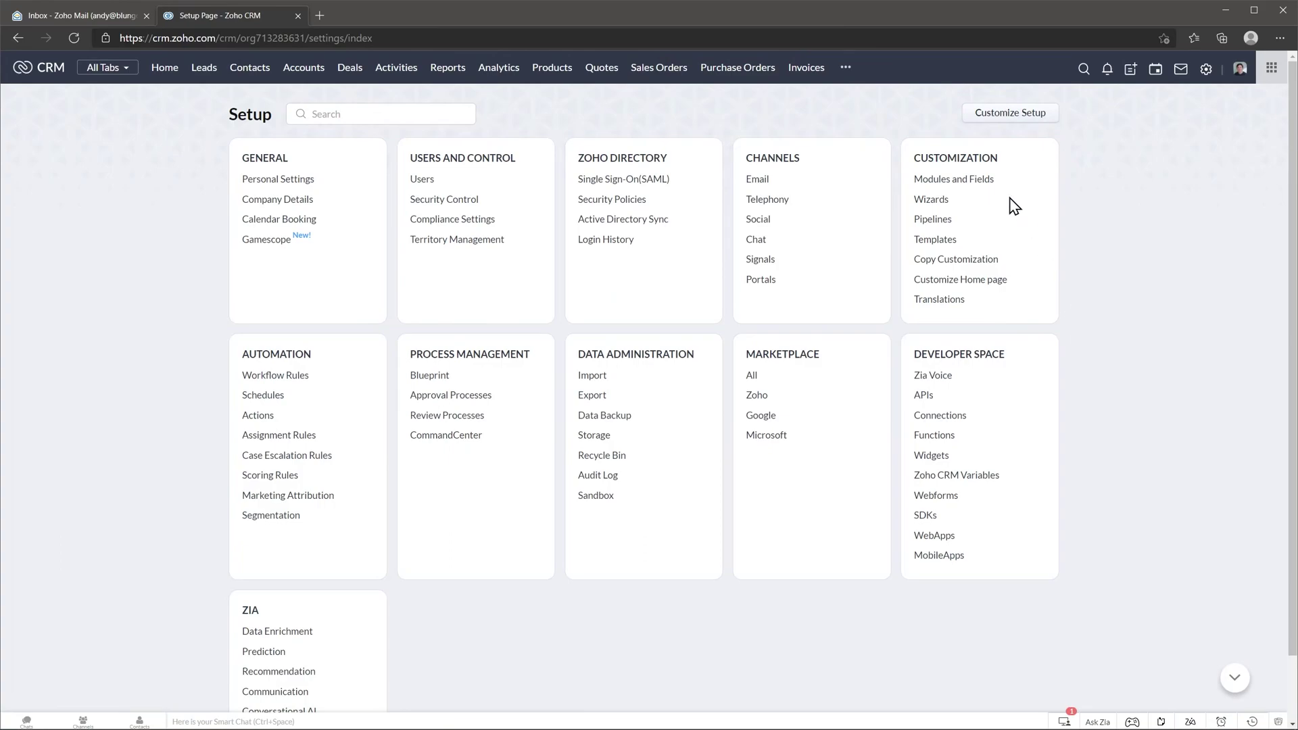
# Open Modules and Fields from the Customization section of Setup
pyautogui.click(980, 187)
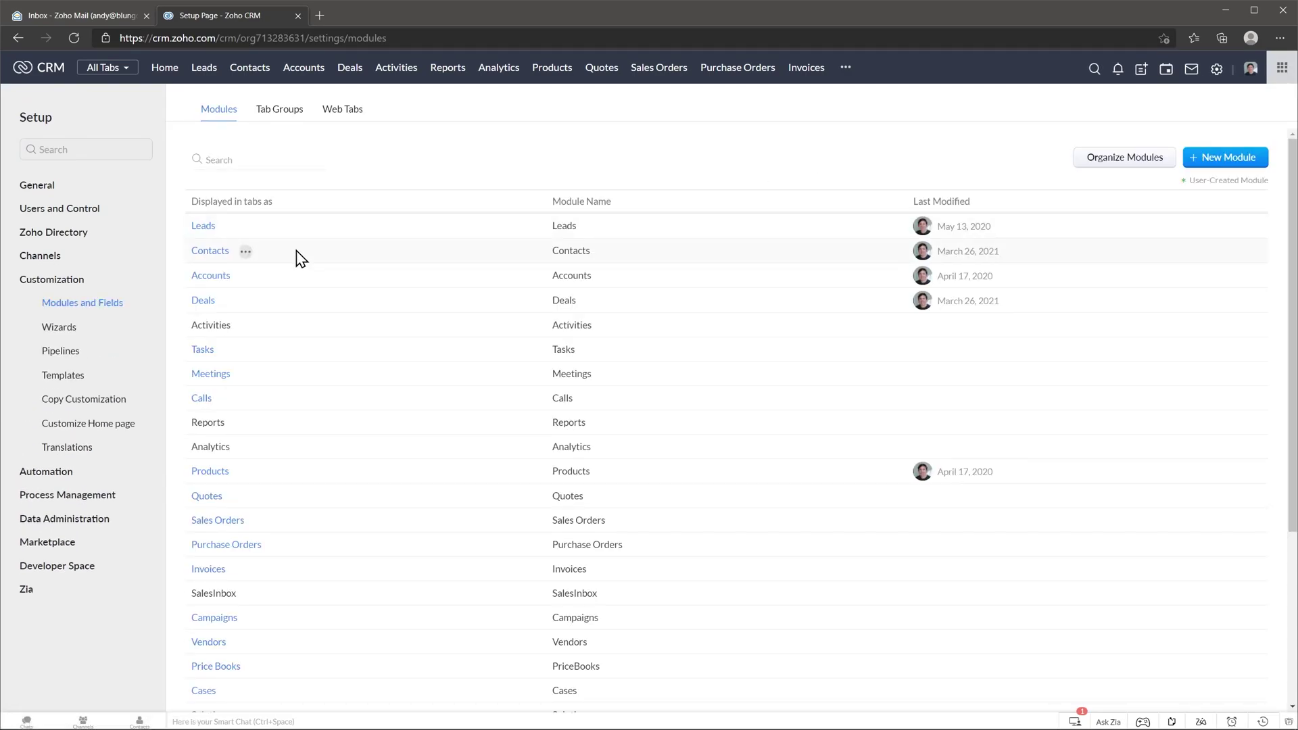
# Clone the Contacts Standard layout as 'Standard clone' and assign it to the Administrator profile
pyautogui.click(209, 254)
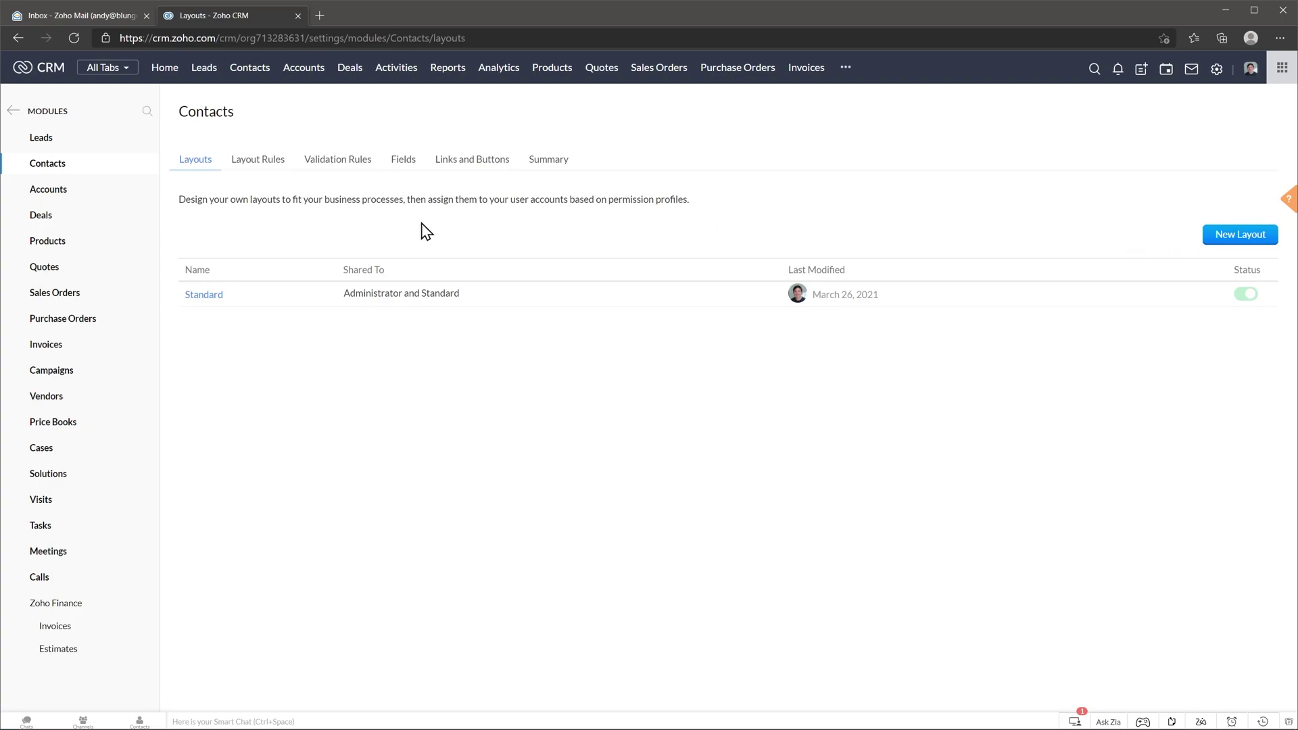
pyautogui.click(234, 296)
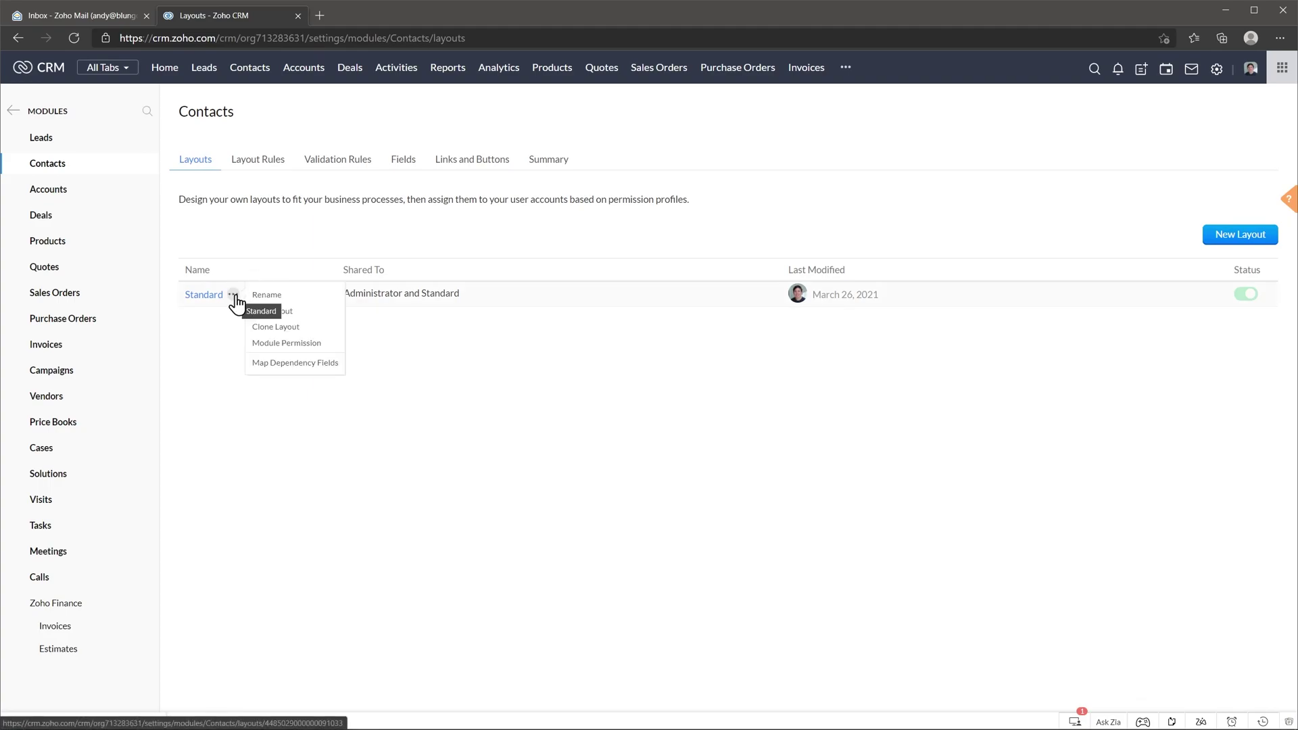
pyautogui.click(272, 329)
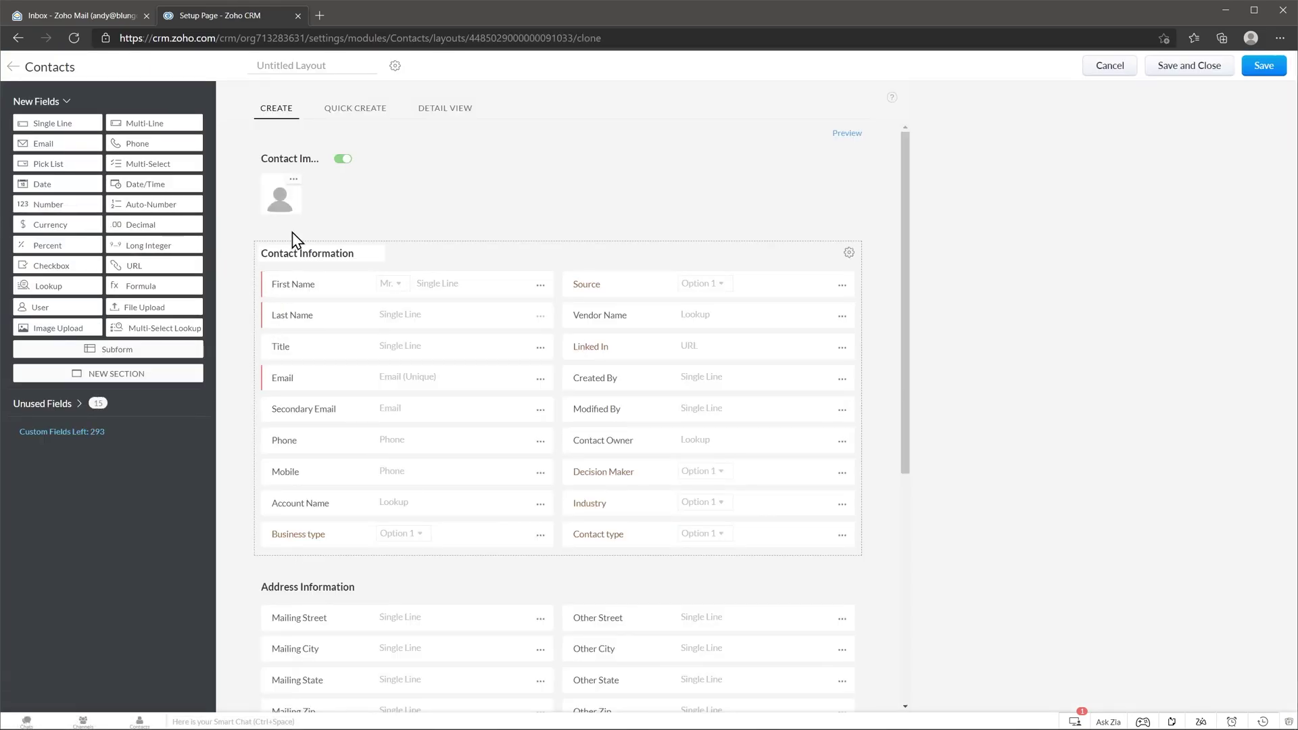
pyautogui.click(313, 68)
pyautogui.write('Standard clone')
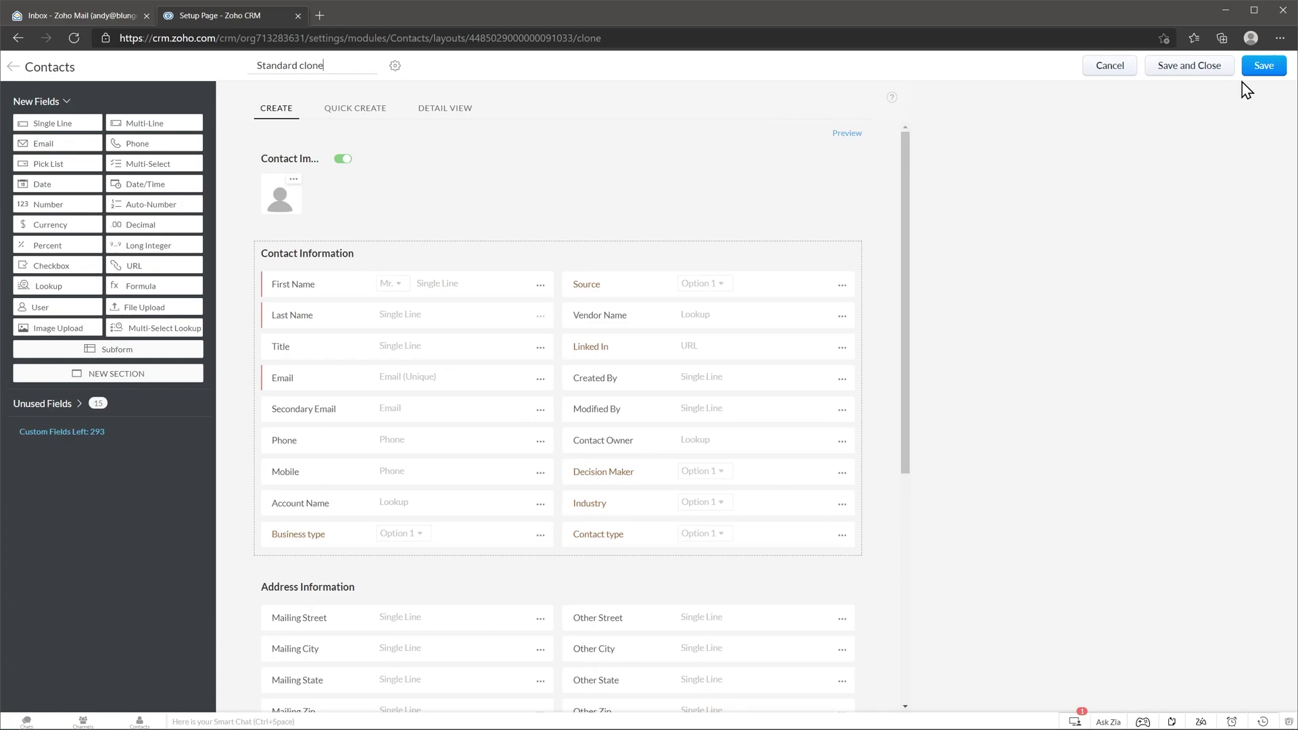
pyautogui.click(1262, 67)
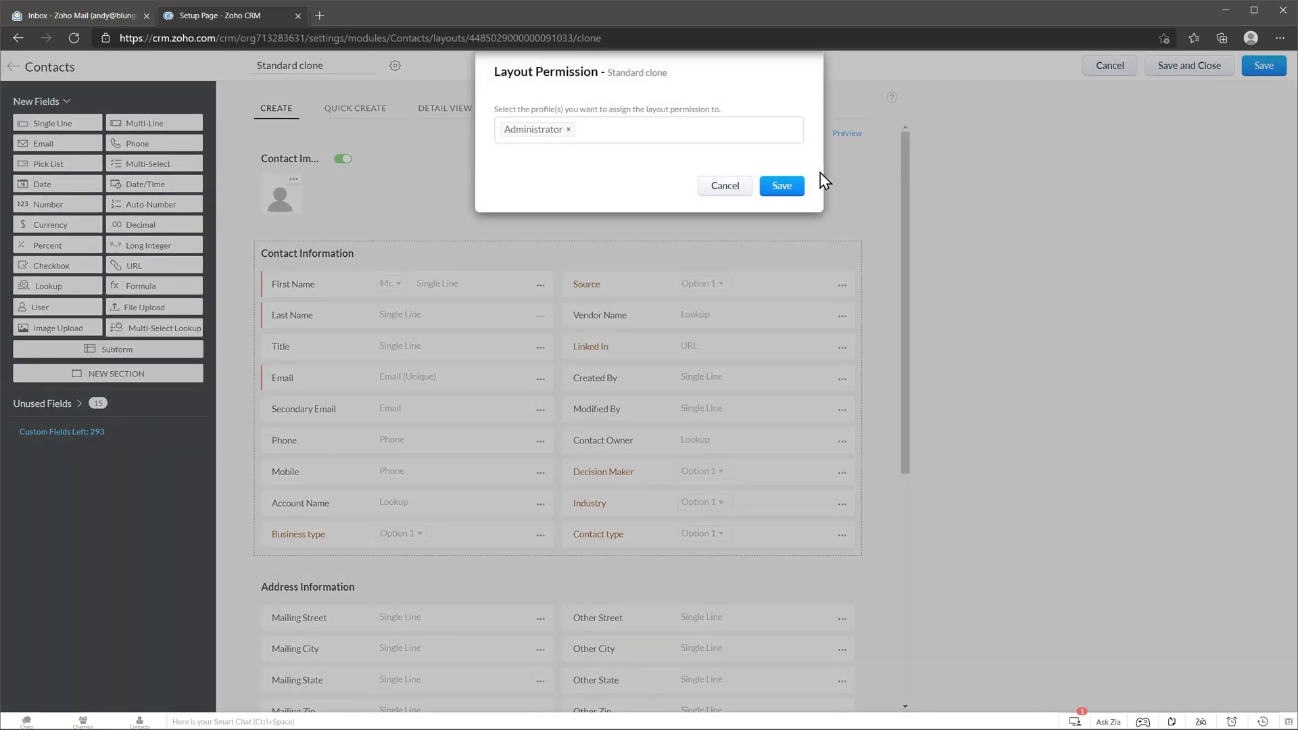
pyautogui.click(796, 192)
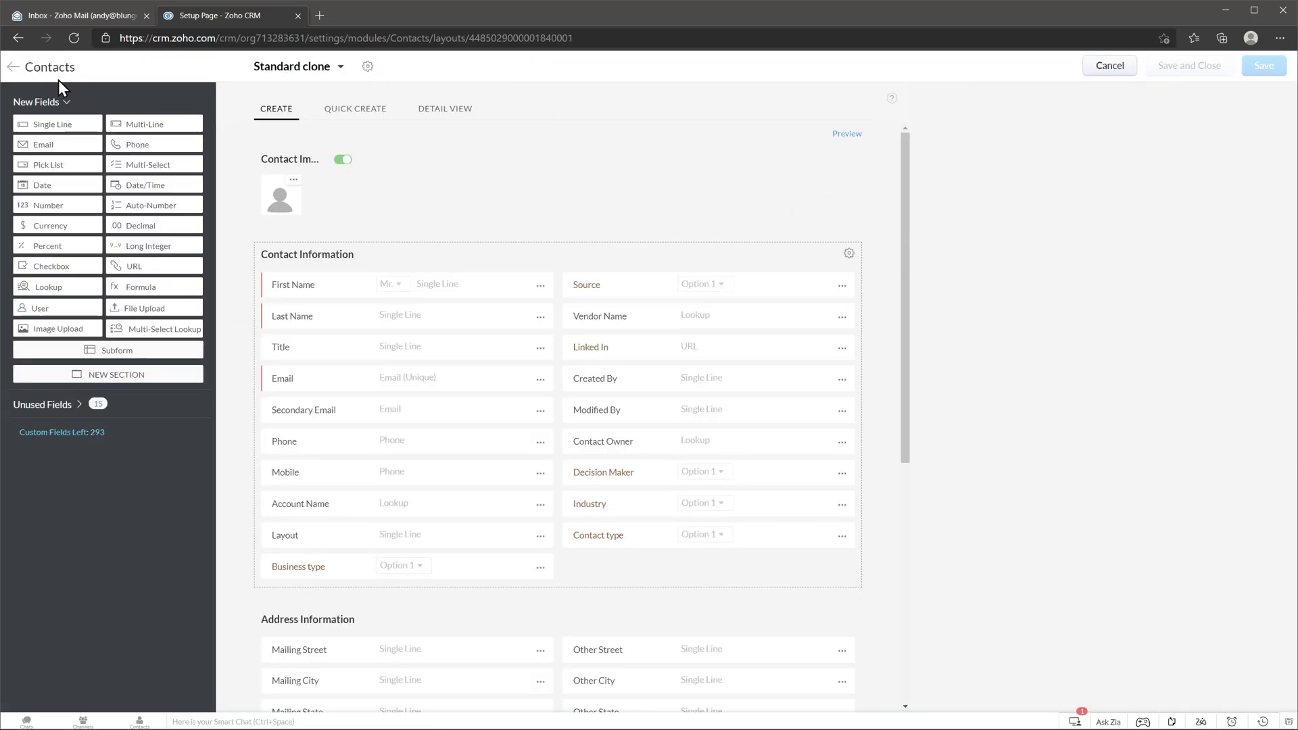
# Deactivate the Standard clone layout, moving its Administrator profile to the Standard layout
pyautogui.click(13, 66)
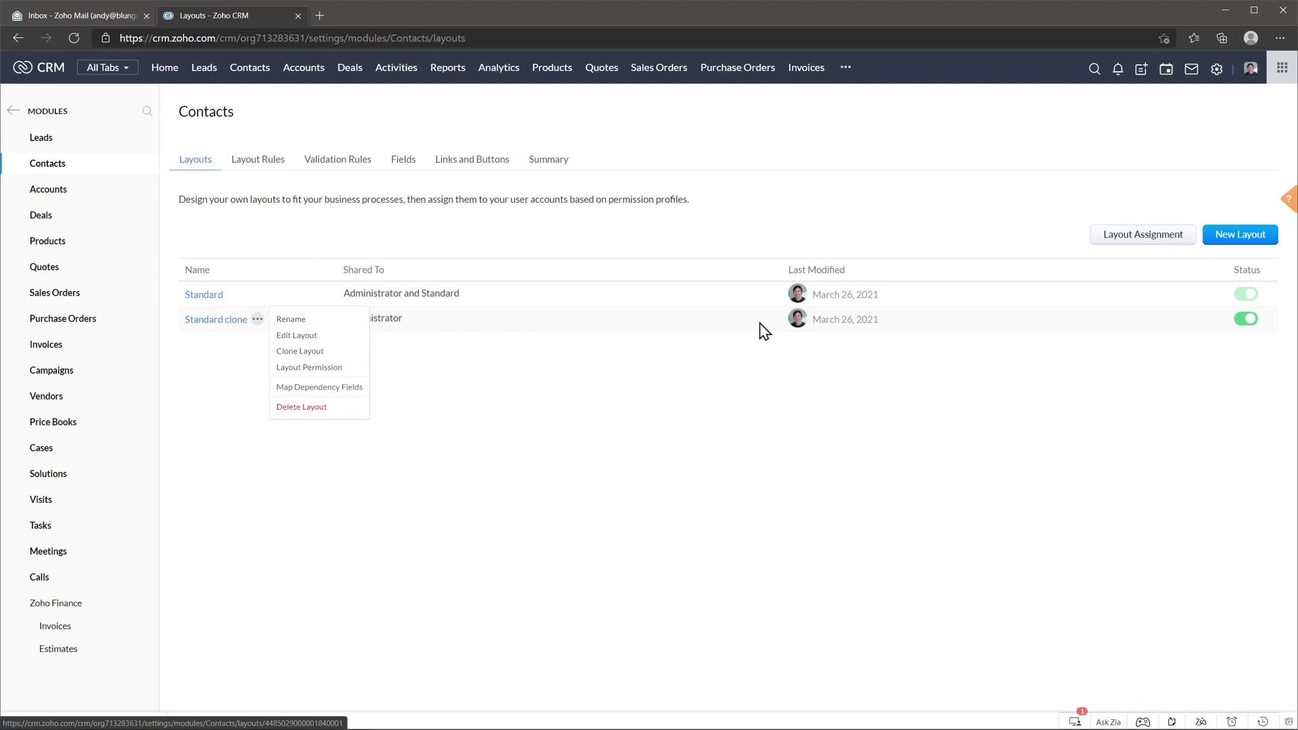
pyautogui.click(1248, 323)
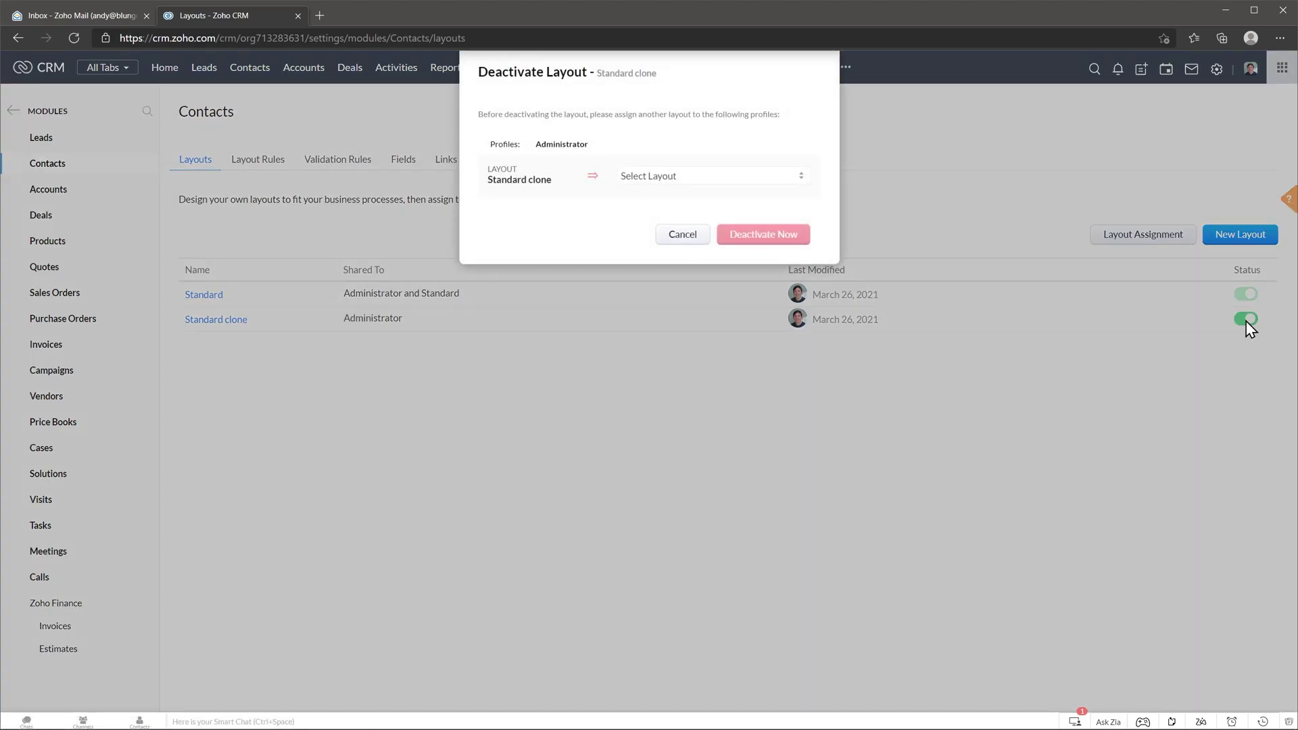
pyautogui.click(785, 180)
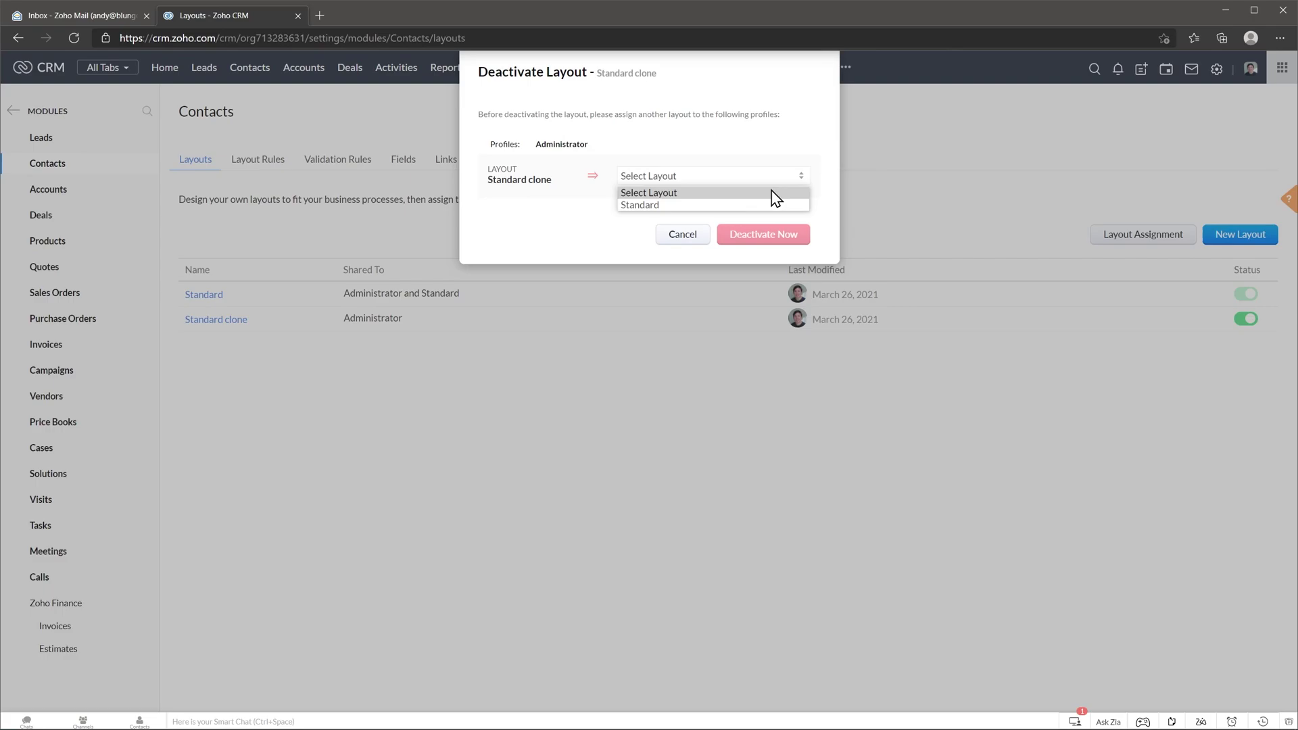
pyautogui.click(752, 205)
pyautogui.click(757, 225)
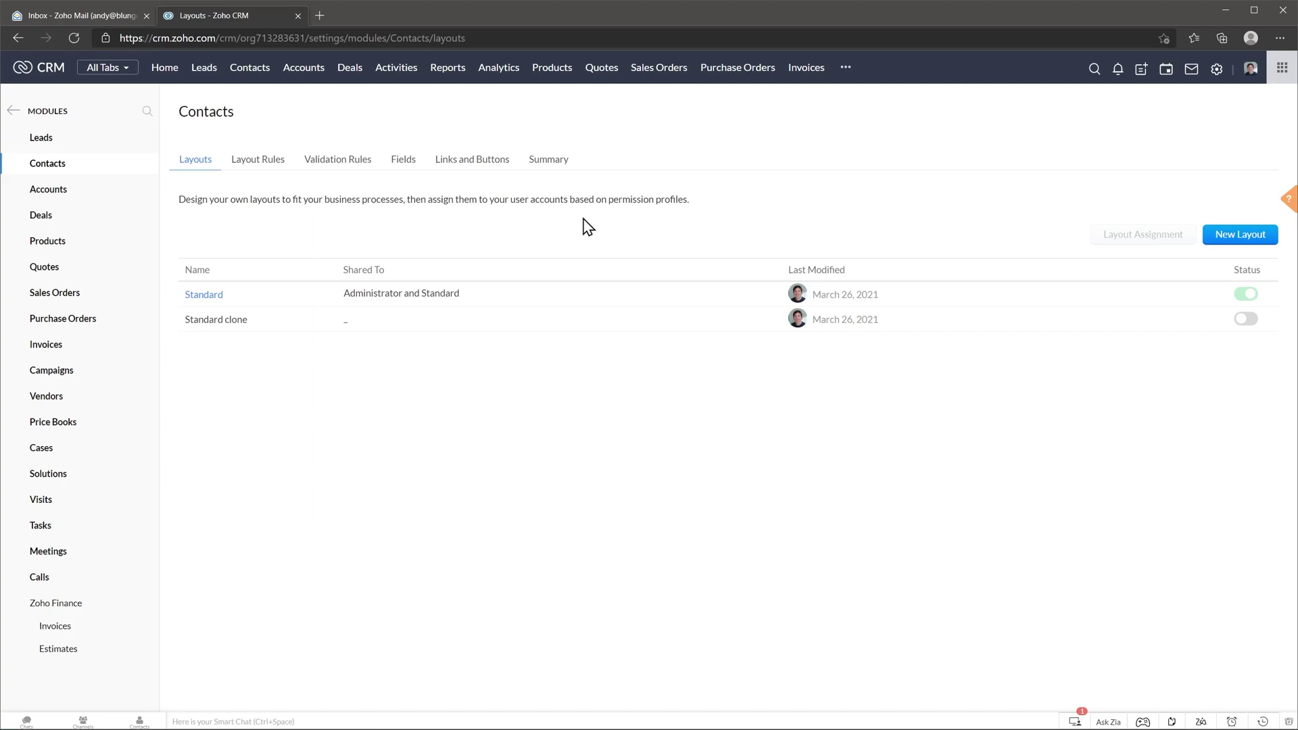
# In the Standard layout, add a URL field labelled 'Facebook Profile' to Contact Information
pyautogui.click(204, 294)
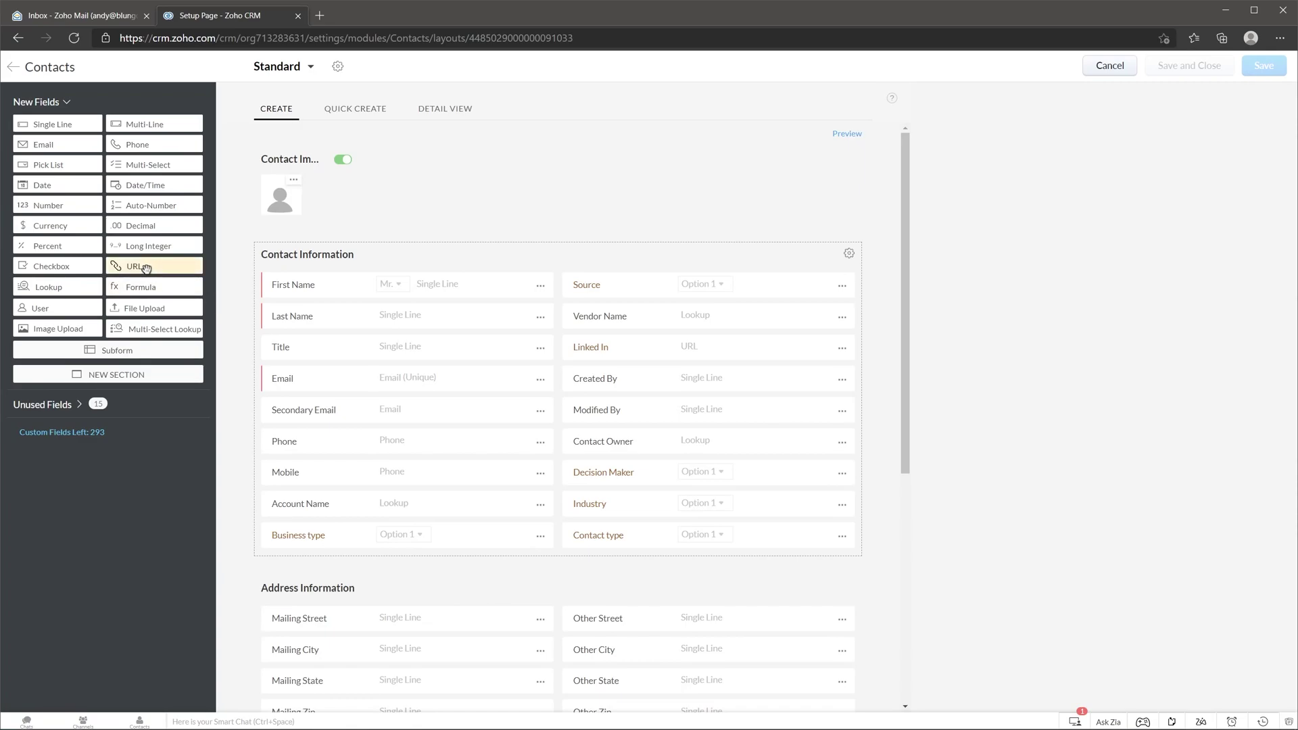
pyautogui.moveTo(150, 269); pyautogui.dragTo(587, 349)
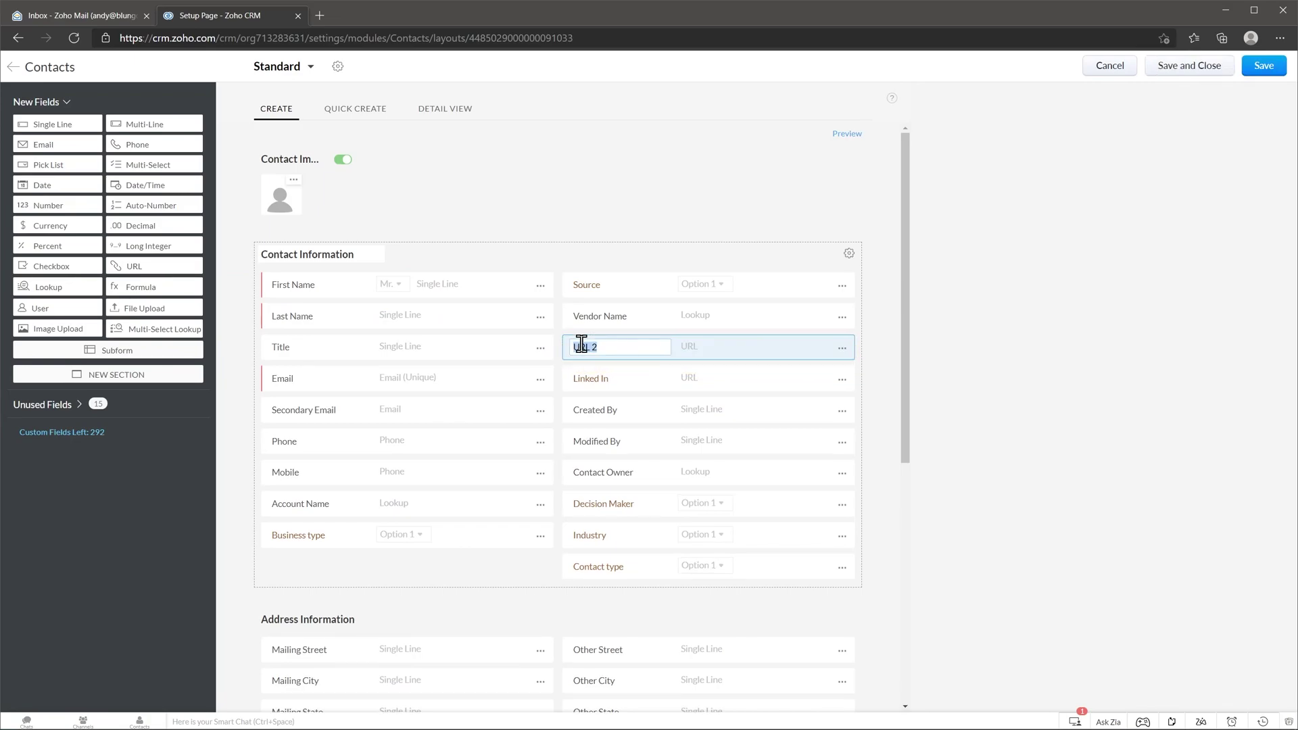
pyautogui.write('Facebook')
pyautogui.press('Return')
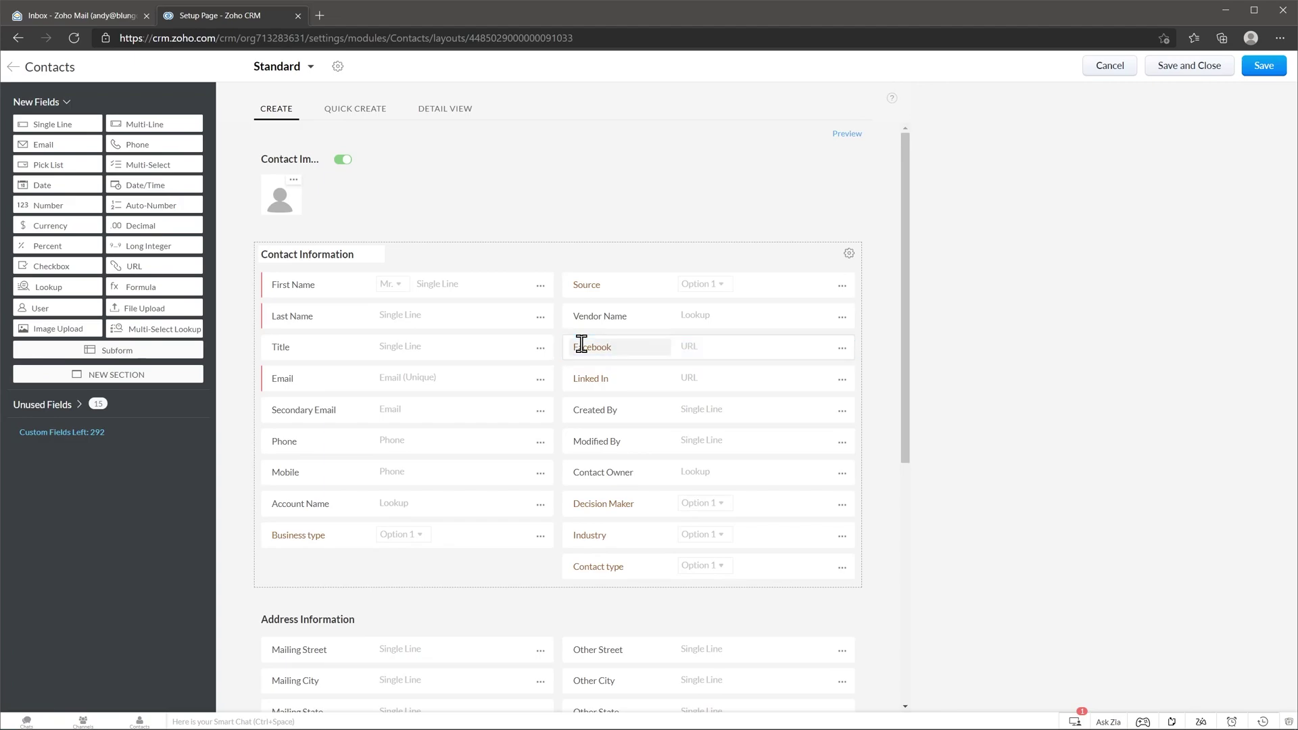
pyautogui.click(615, 347)
pyautogui.write('Profile')
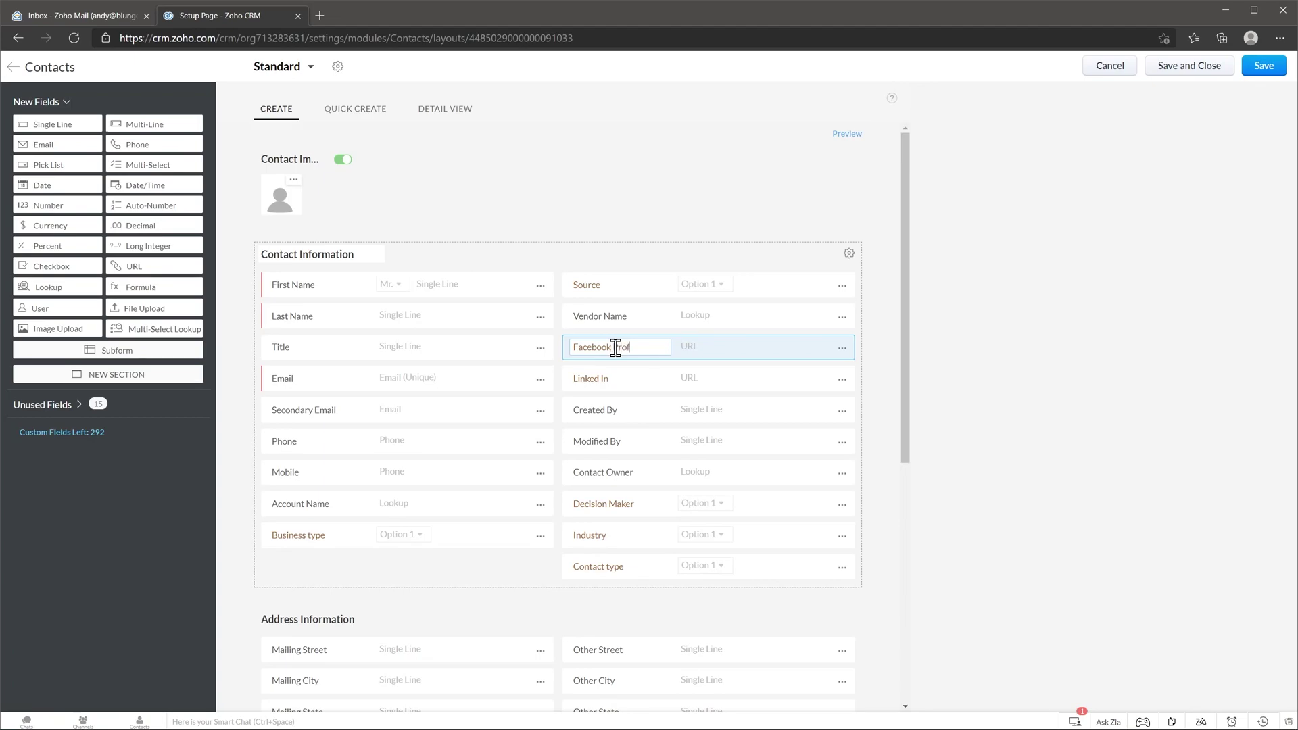
pyautogui.click(842, 351)
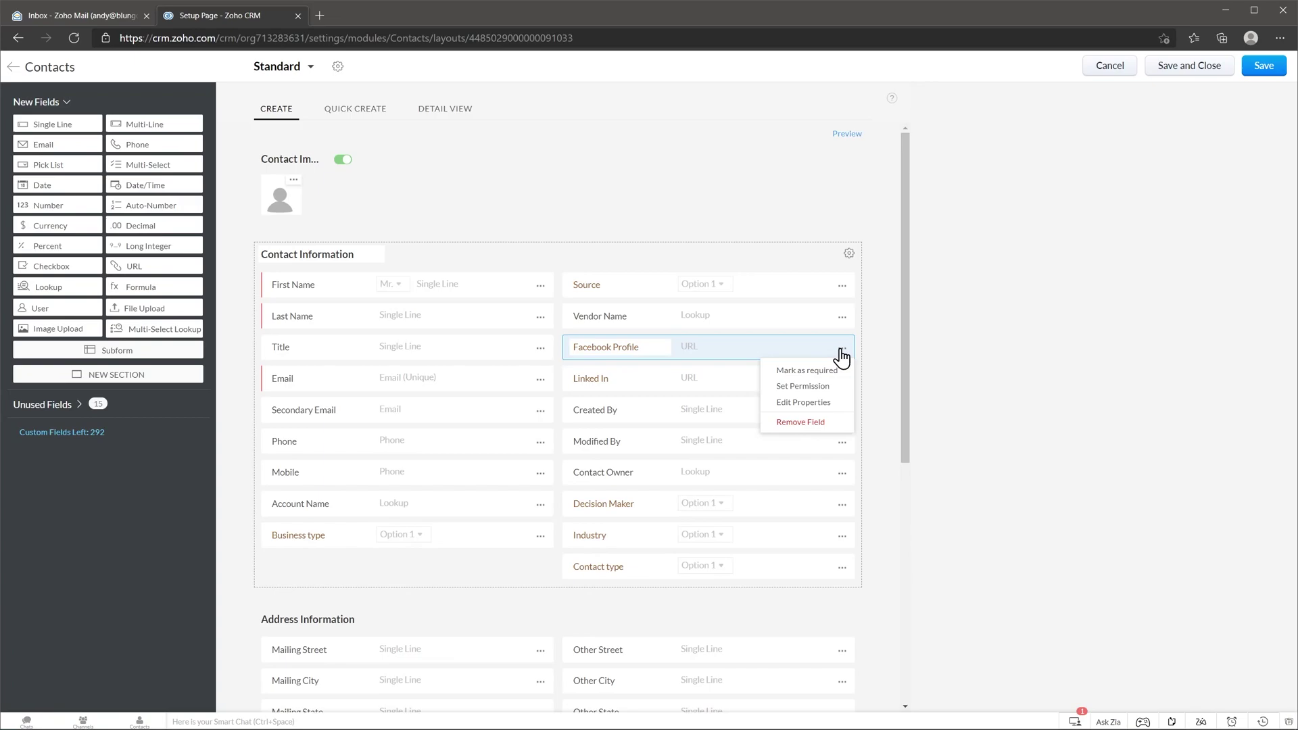
# Enable the Facebook Profile field's tooltip with the text 'Link to facebook'
pyautogui.click(820, 403)
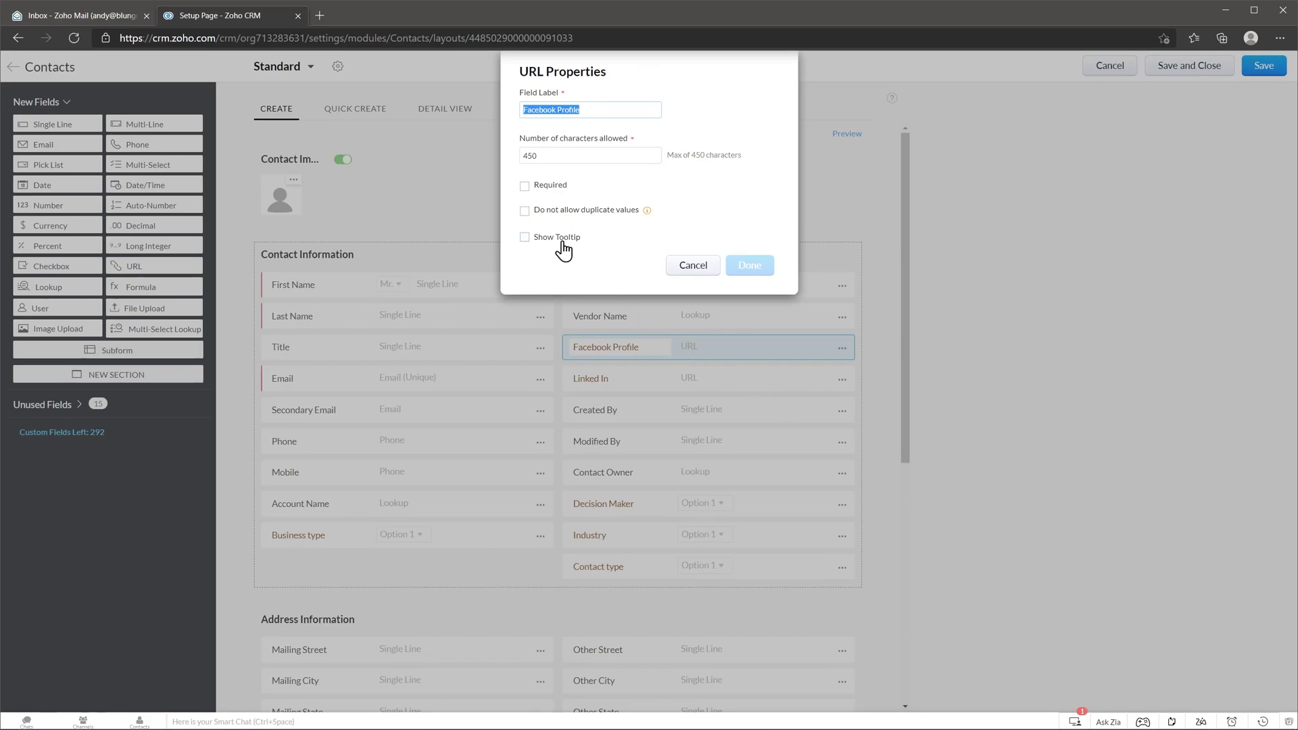
pyautogui.click(524, 238)
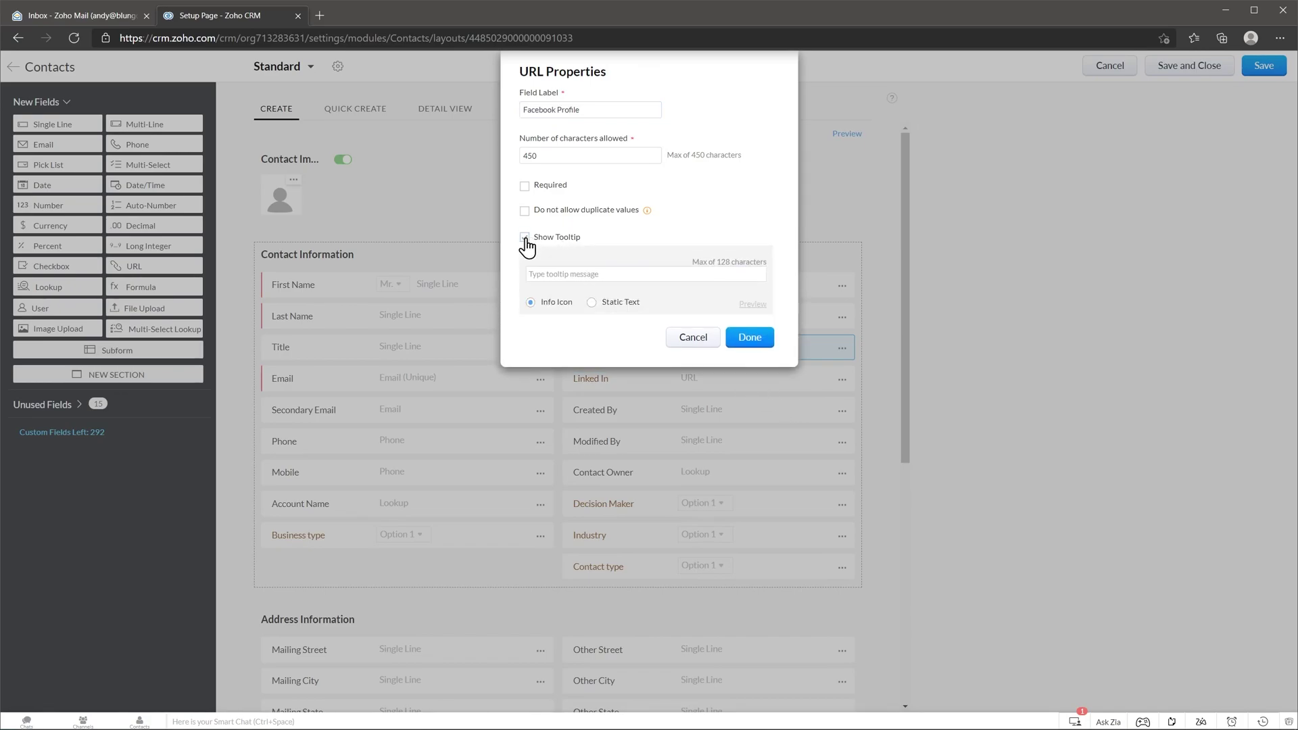
pyautogui.write('Link to facebook')
pyautogui.click(755, 345)
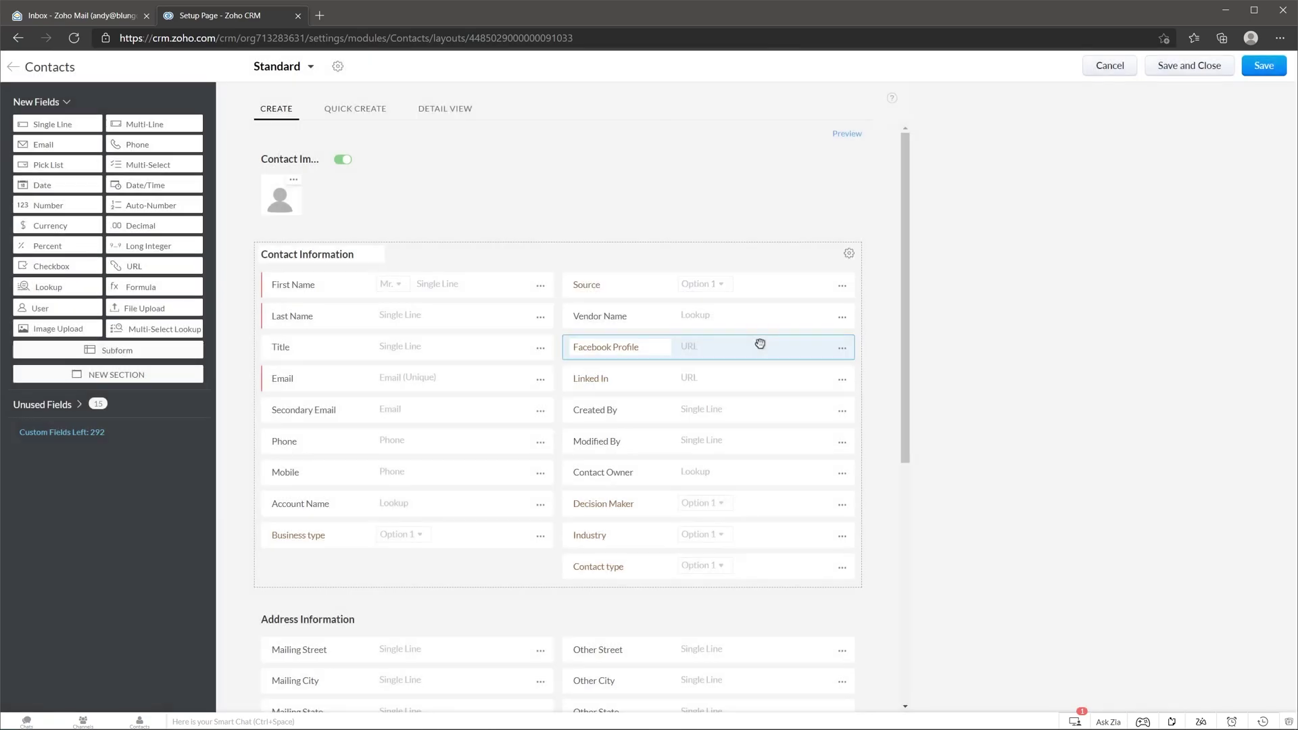
# Add, then remove, a Twitter option in the Source pick list, and cancel the dialog
pyautogui.click(841, 287)
pyautogui.click(811, 339)
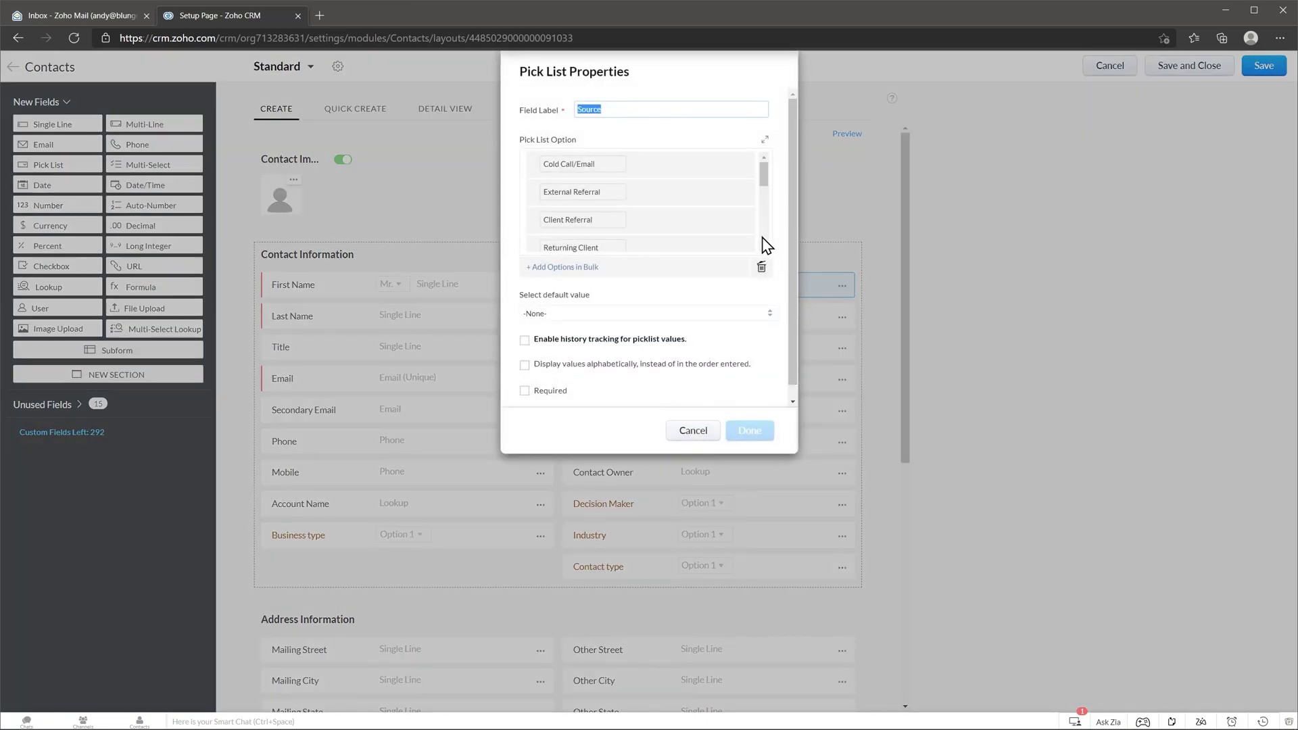
pyautogui.moveTo(765, 180); pyautogui.dragTo(704, 177)
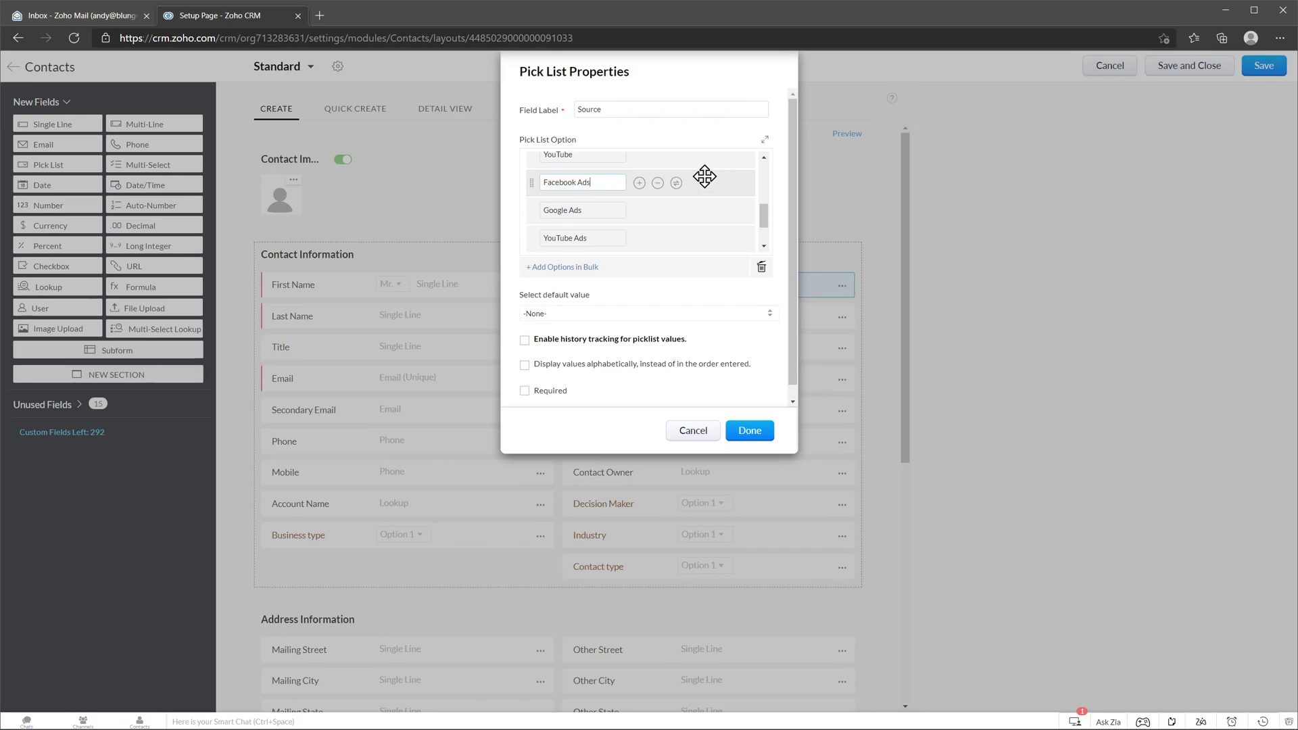
pyautogui.click(640, 183)
pyautogui.write('Twitter')
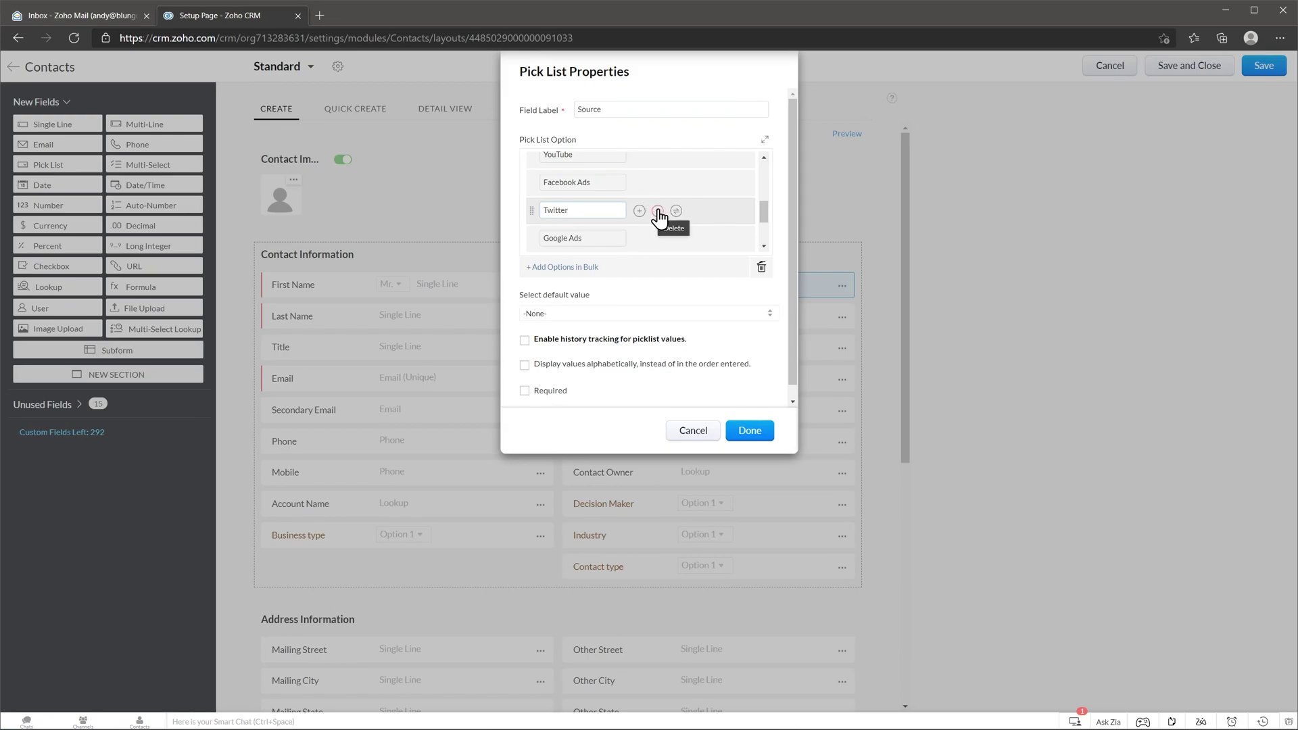
pyautogui.click(657, 212)
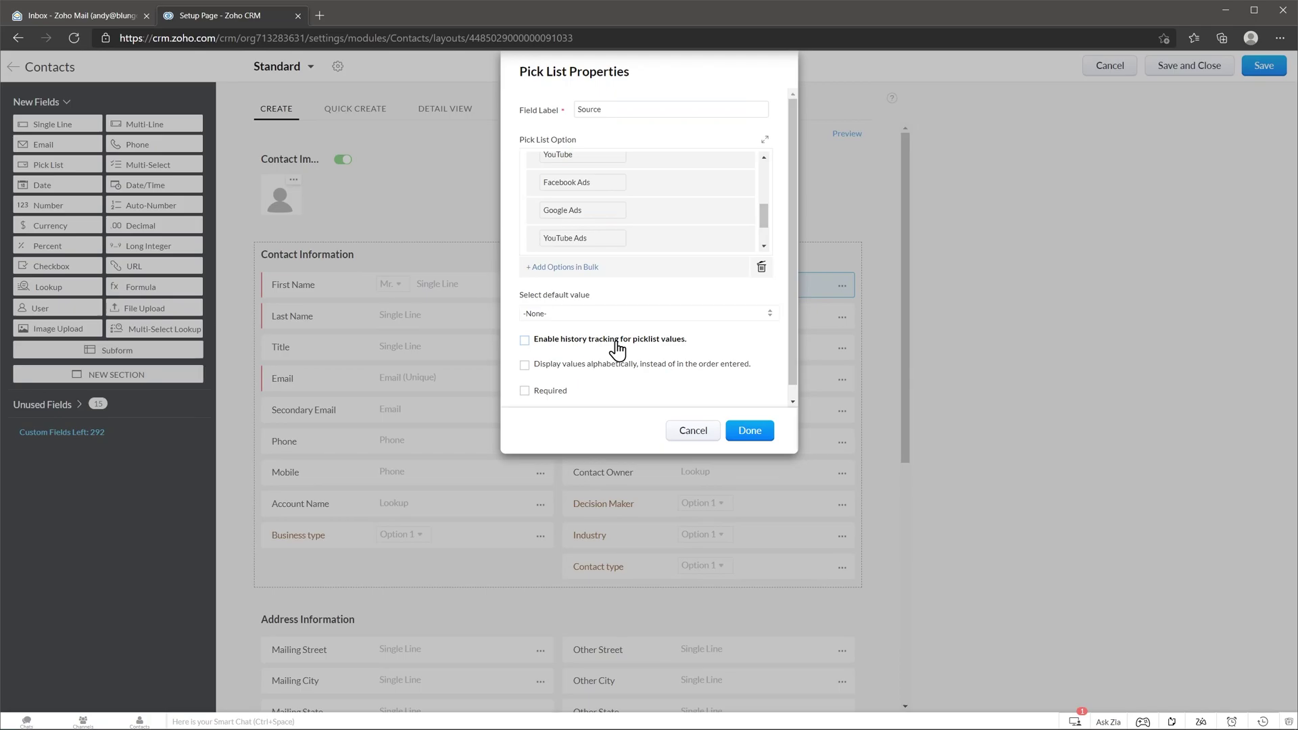
pyautogui.click(682, 428)
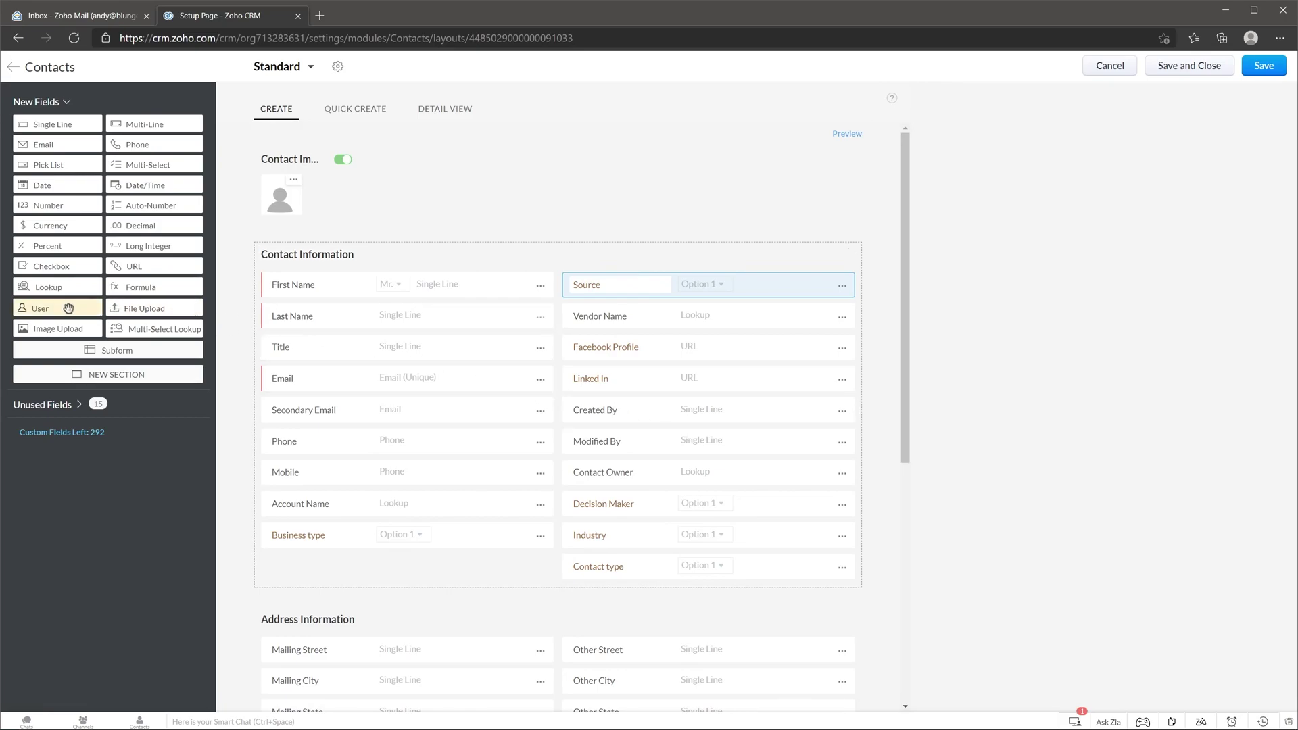
# Place a User field below Business type and label it 'Project Manager'
pyautogui.moveTo(68, 309); pyautogui.dragTo(311, 565)
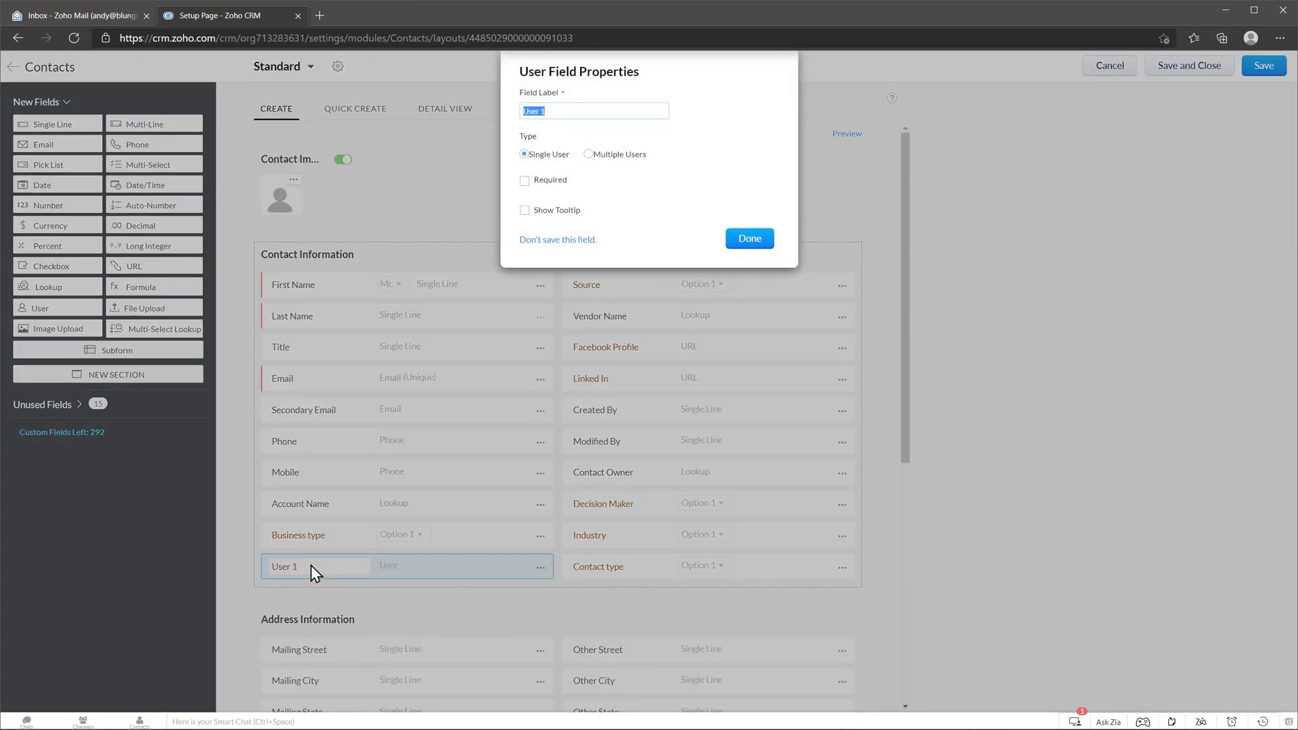
pyautogui.write('Project Manager')
pyautogui.click(733, 241)
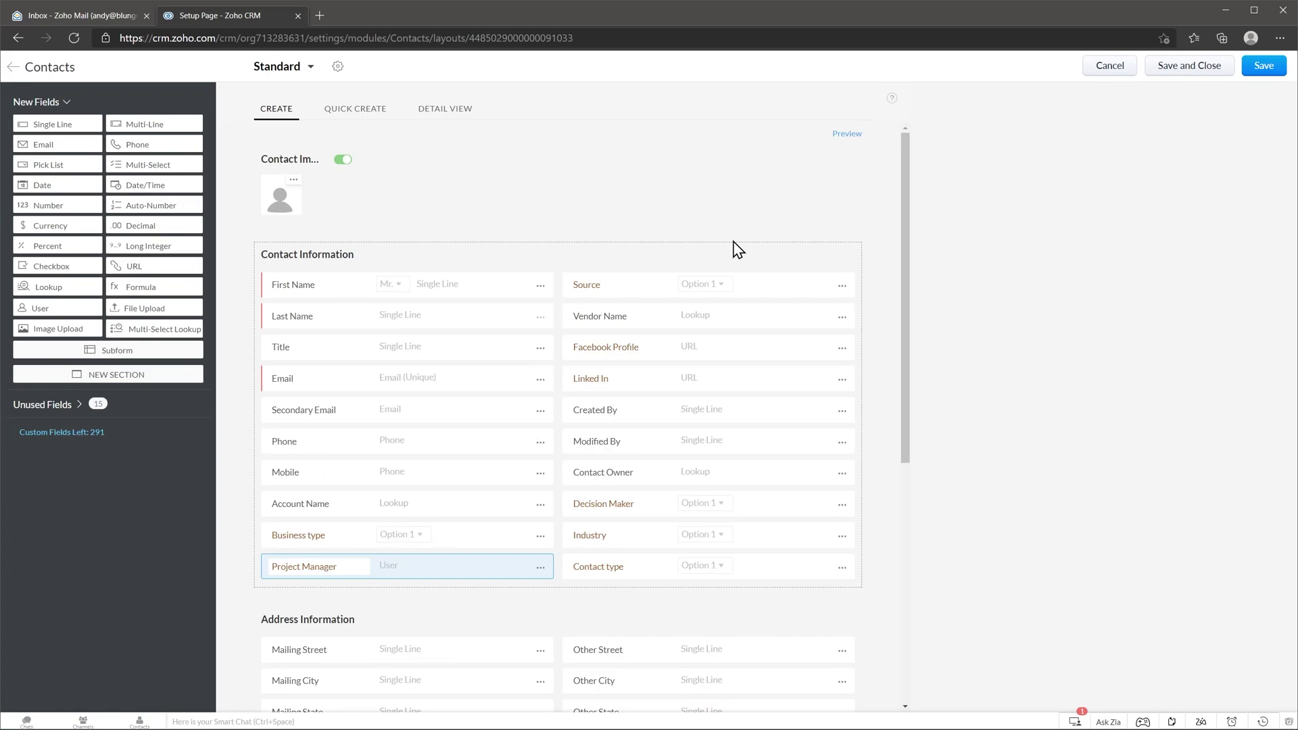
pyautogui.scroll(-5, 665, 255)
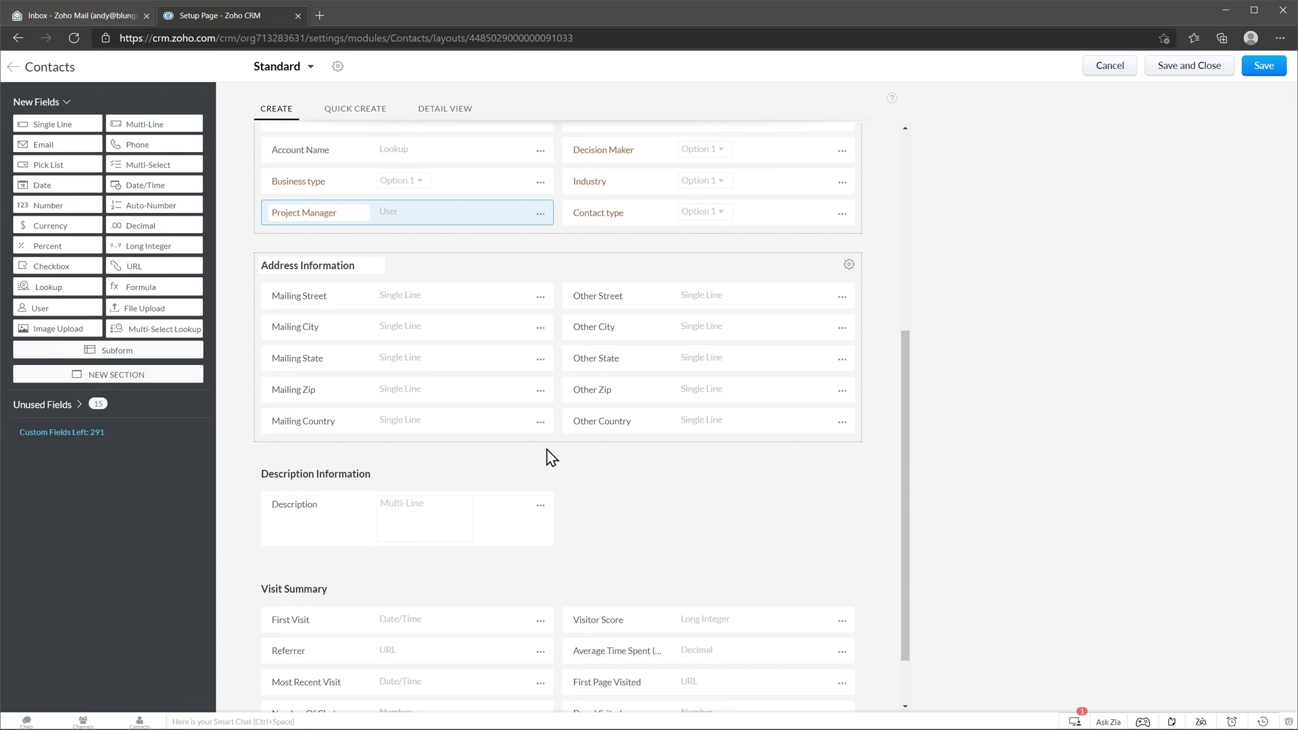
pyautogui.scroll(-1, 542, 419)
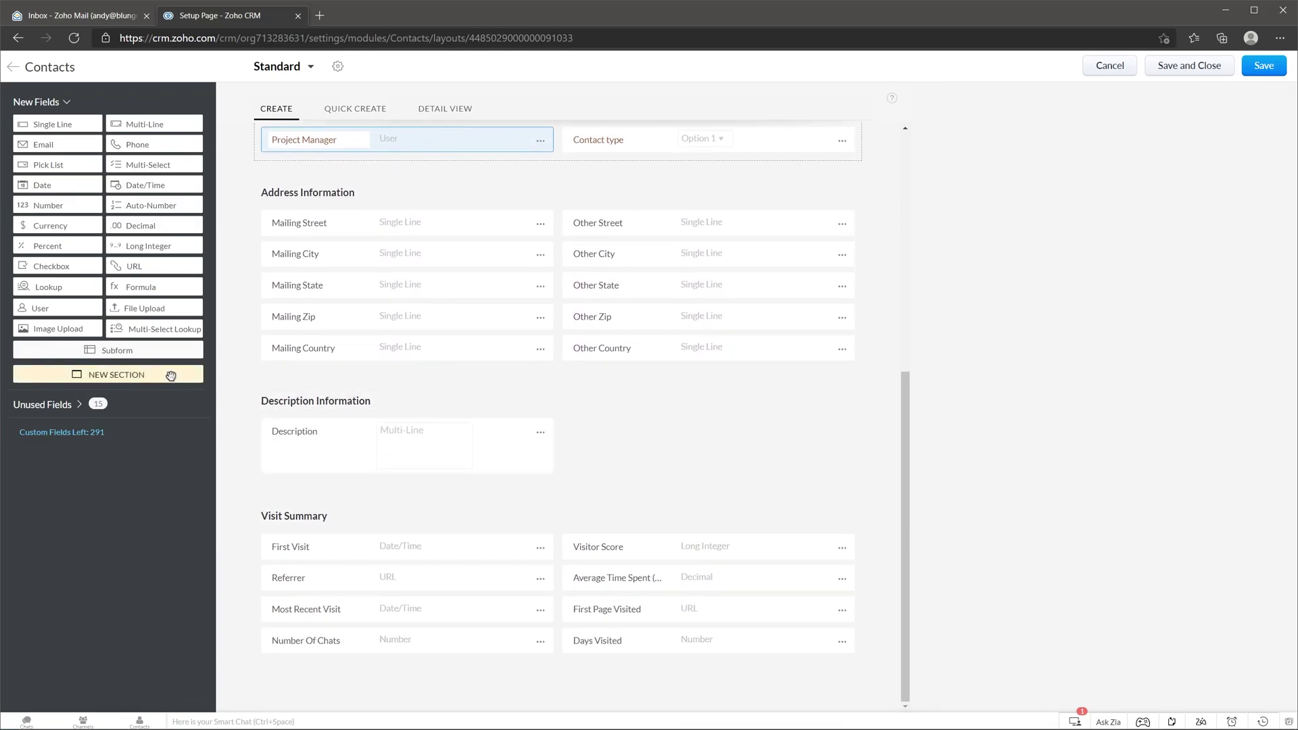
pyautogui.moveTo(171, 376); pyautogui.dragTo(362, 484)
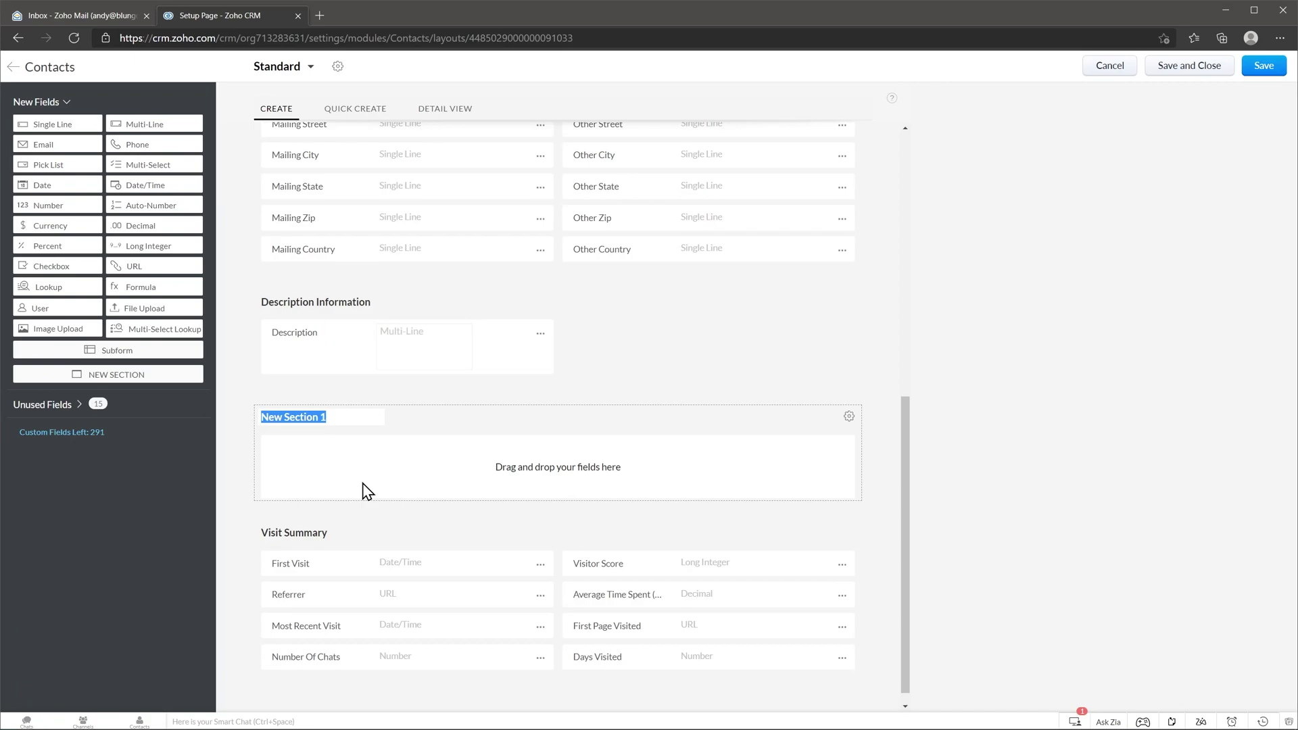
pyautogui.click(433, 475)
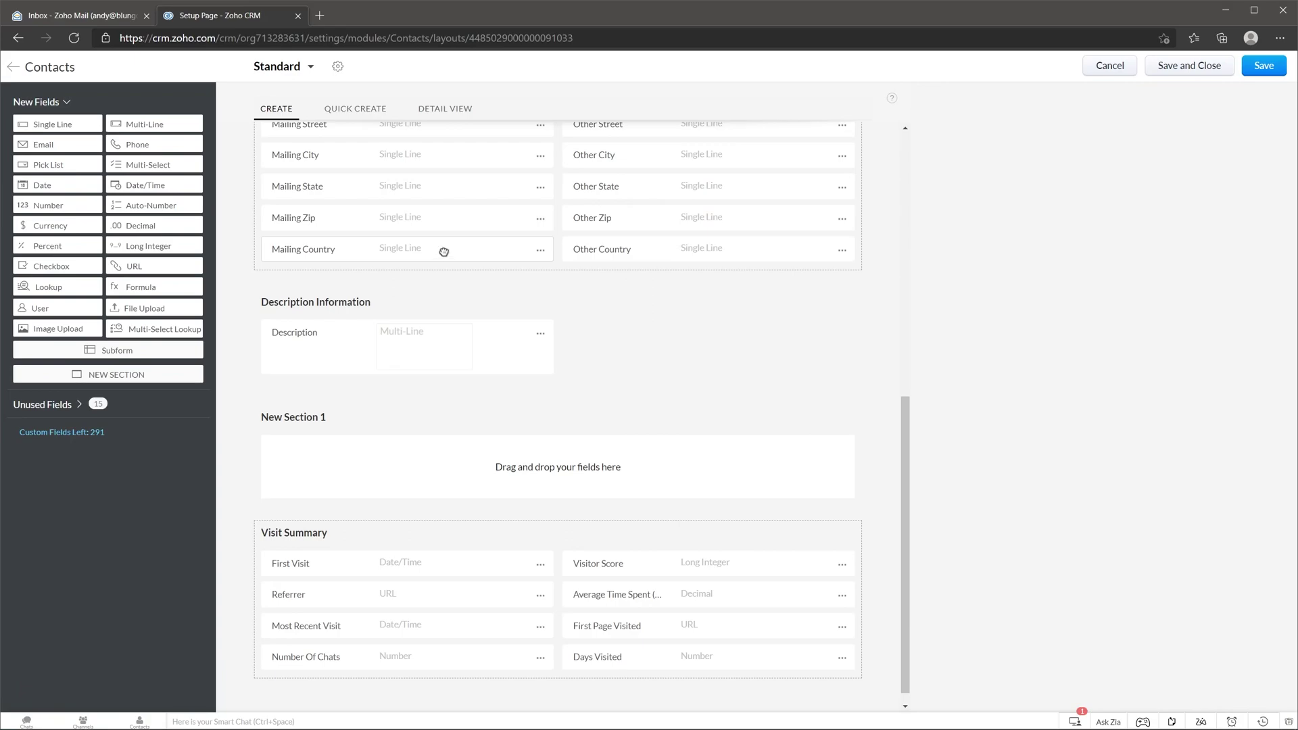
pyautogui.moveTo(443, 252)
pyautogui.mouseDown()
pyautogui.moveTo(445, 475)
pyautogui.moveTo(449, 249)
pyautogui.mouseUp()
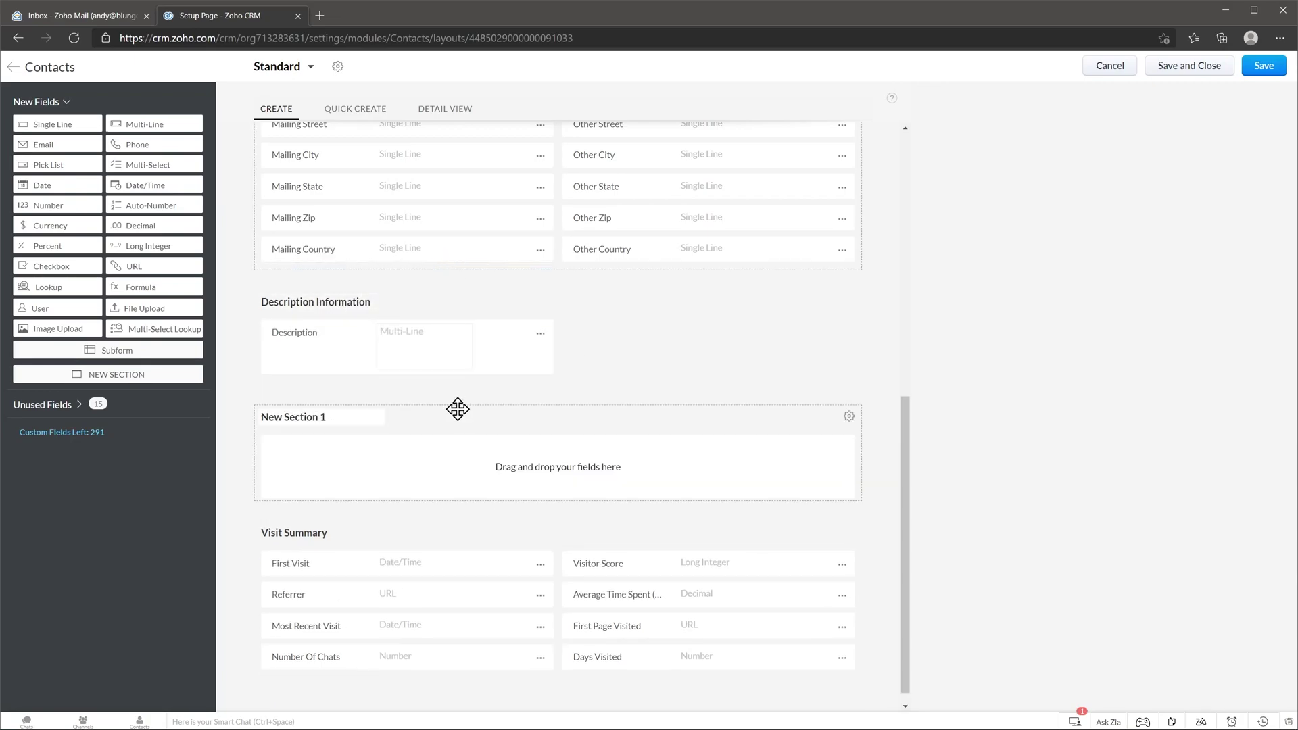
pyautogui.click(850, 417)
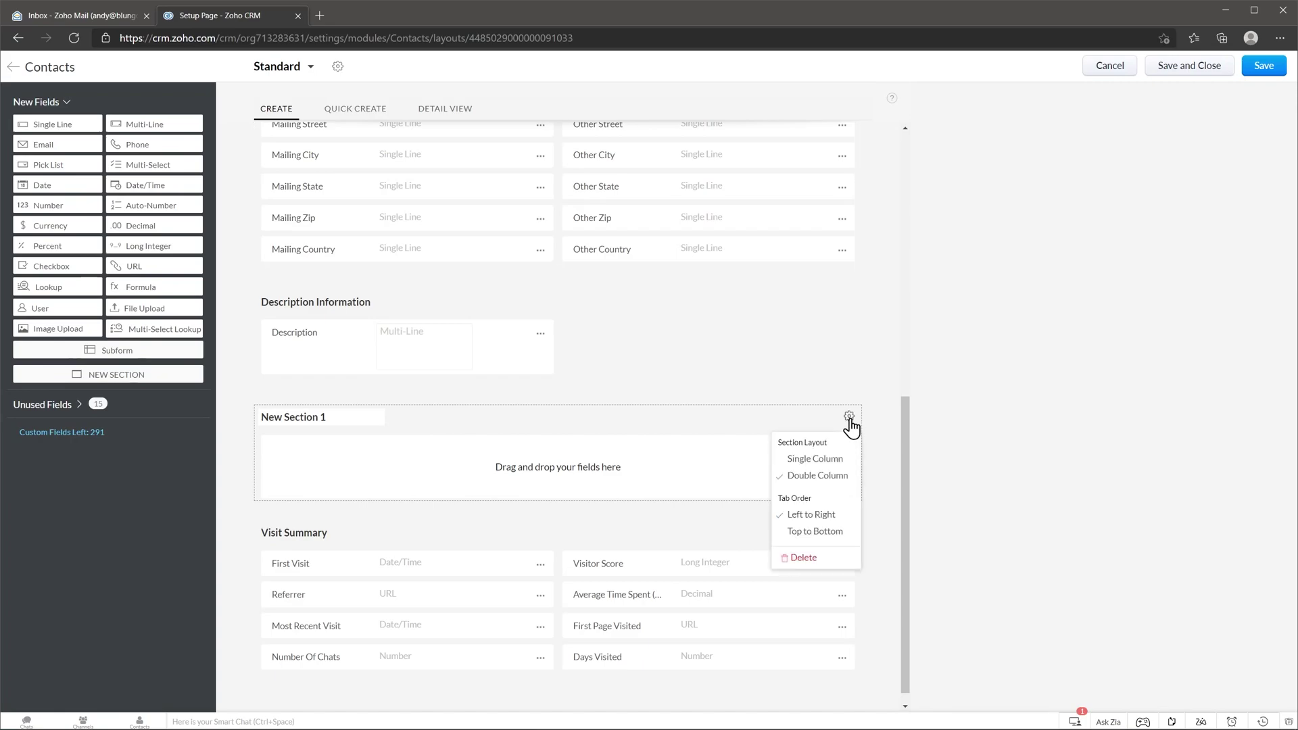
pyautogui.click(816, 557)
pyautogui.click(701, 409)
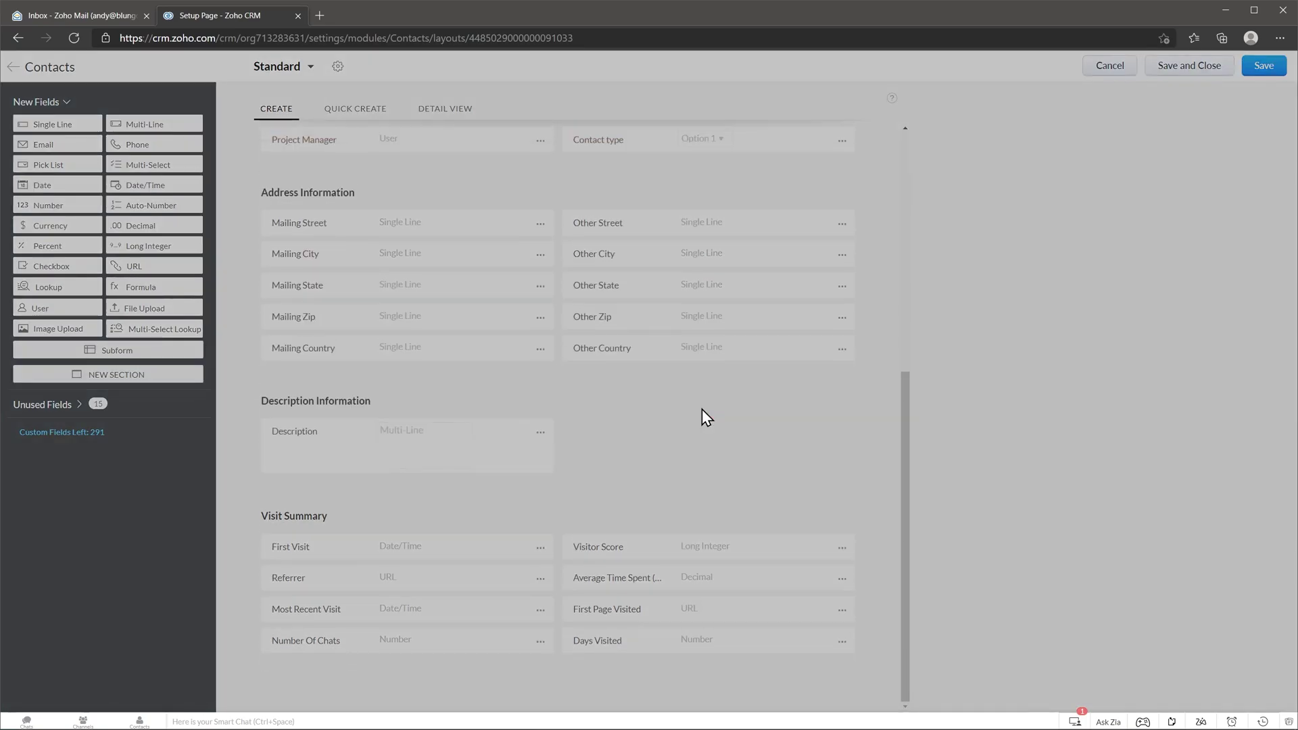
pyautogui.scroll(3, 702, 409)
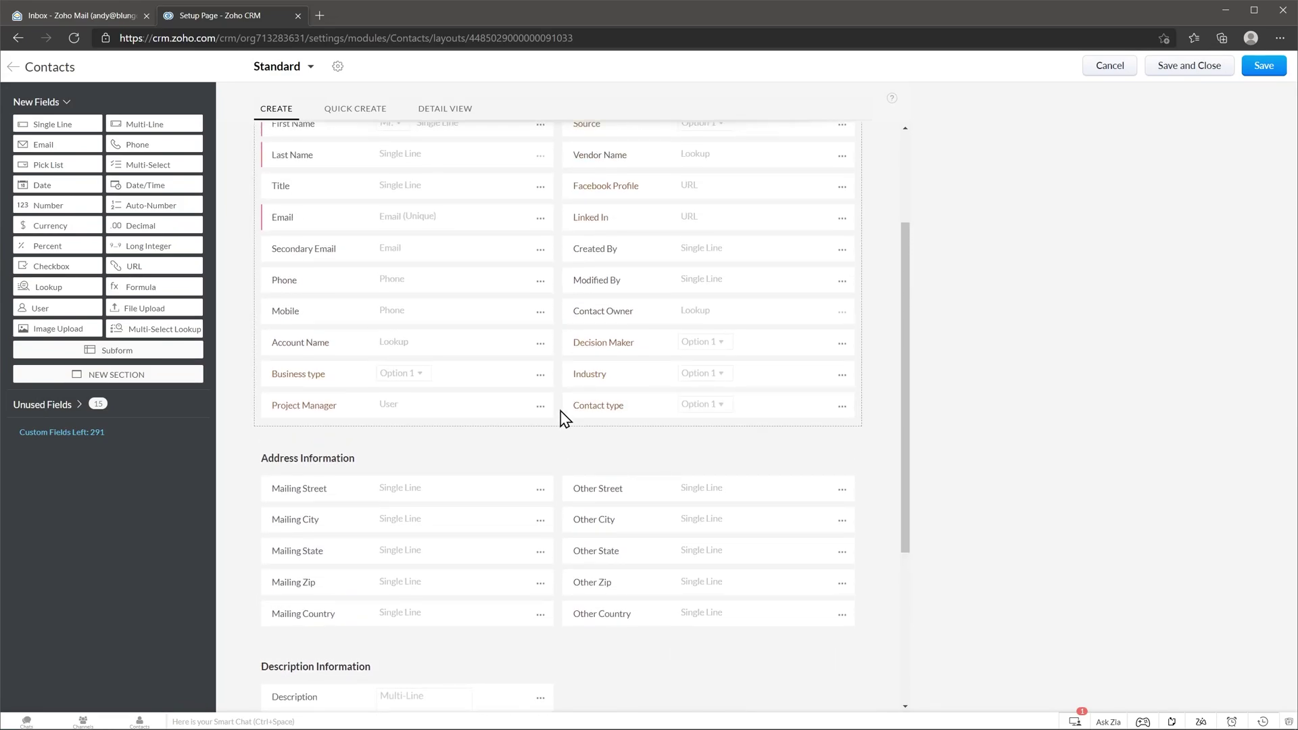
# Remove the Project Manager field from the layout and delete it permanently
pyautogui.click(540, 412)
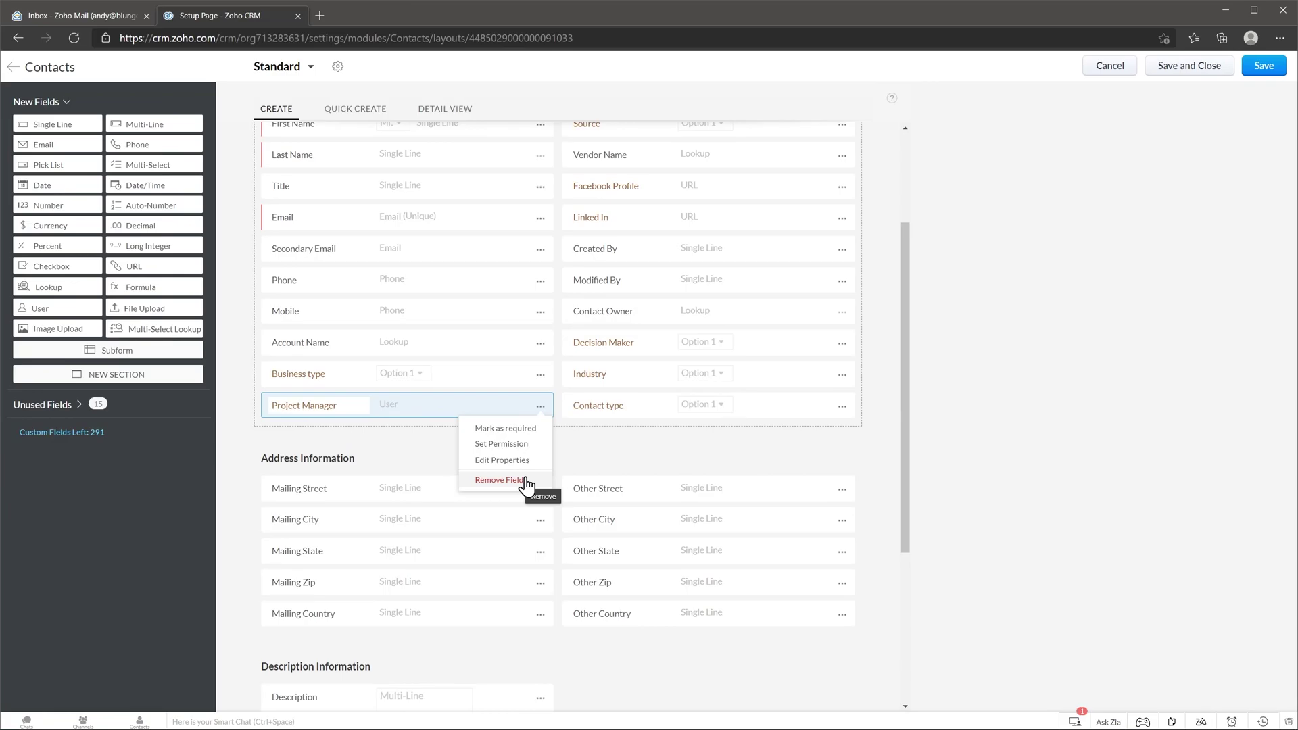
pyautogui.click(501, 480)
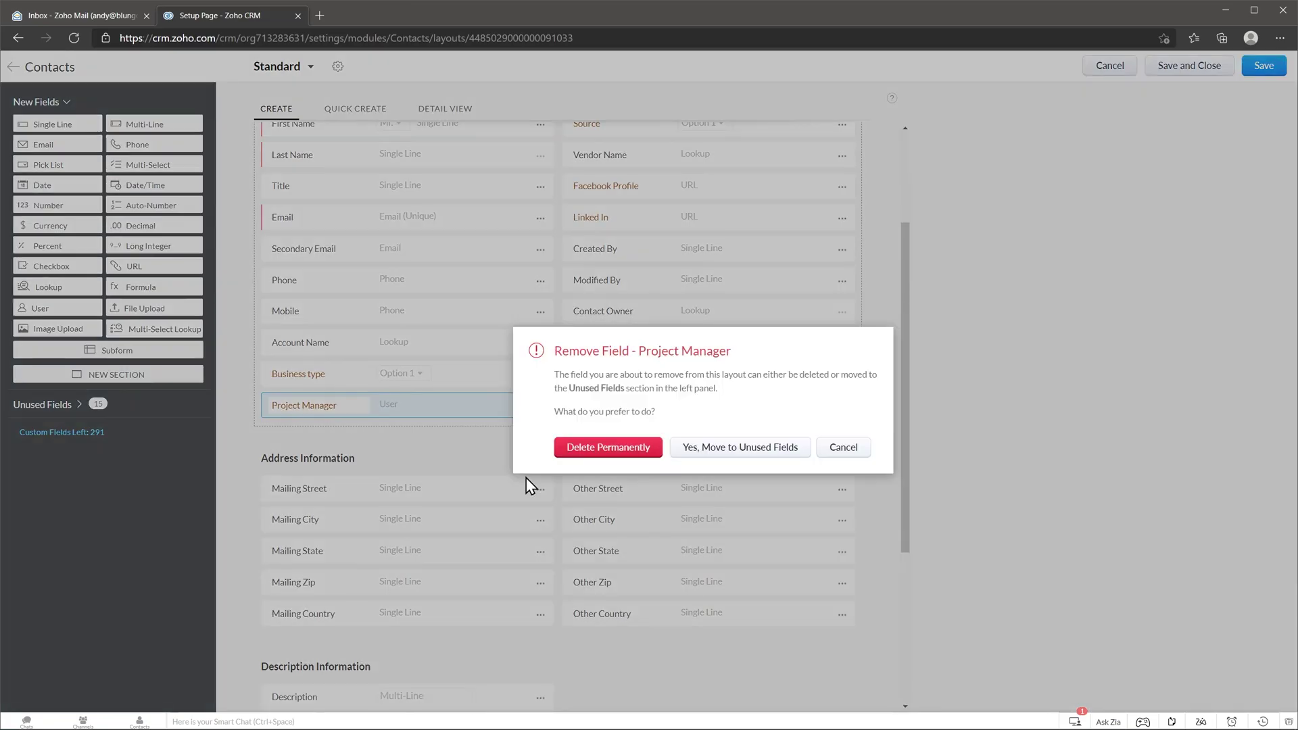
pyautogui.click(595, 451)
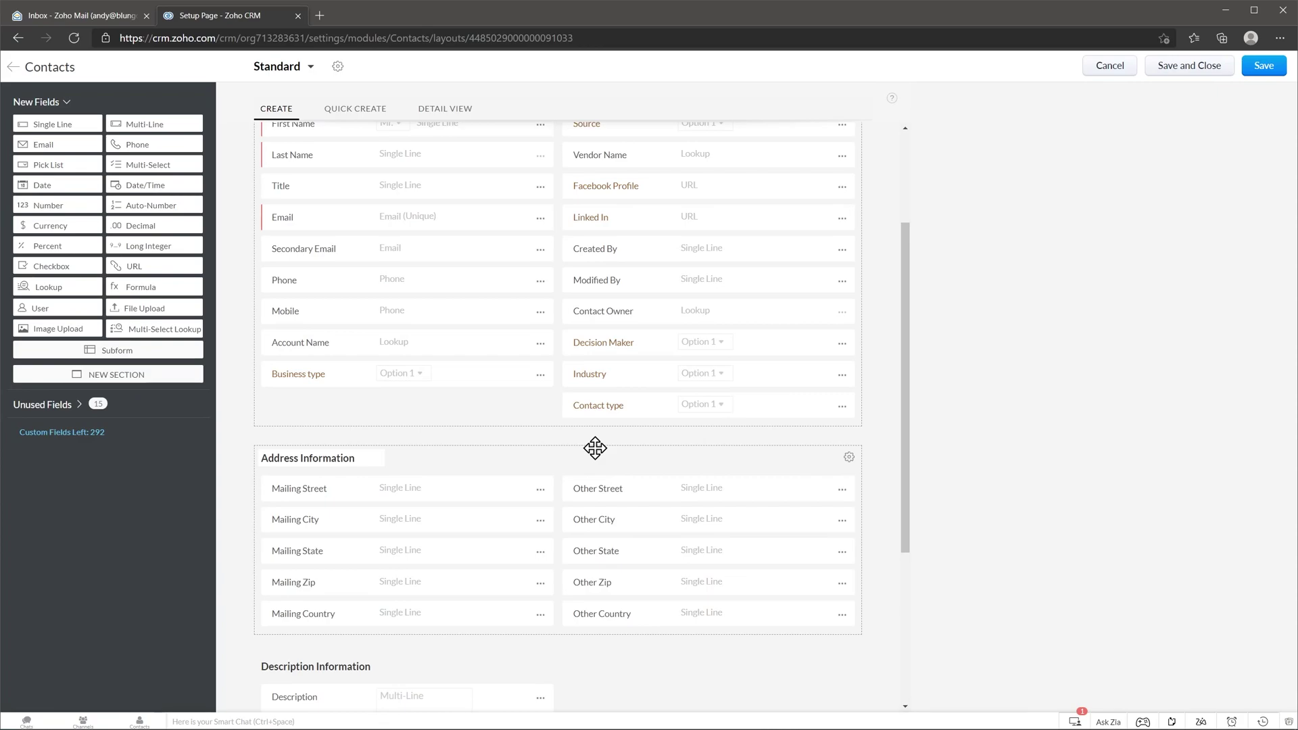
# Expand the Unused Fields list in the left panel of the layout editor
pyautogui.click(63, 406)
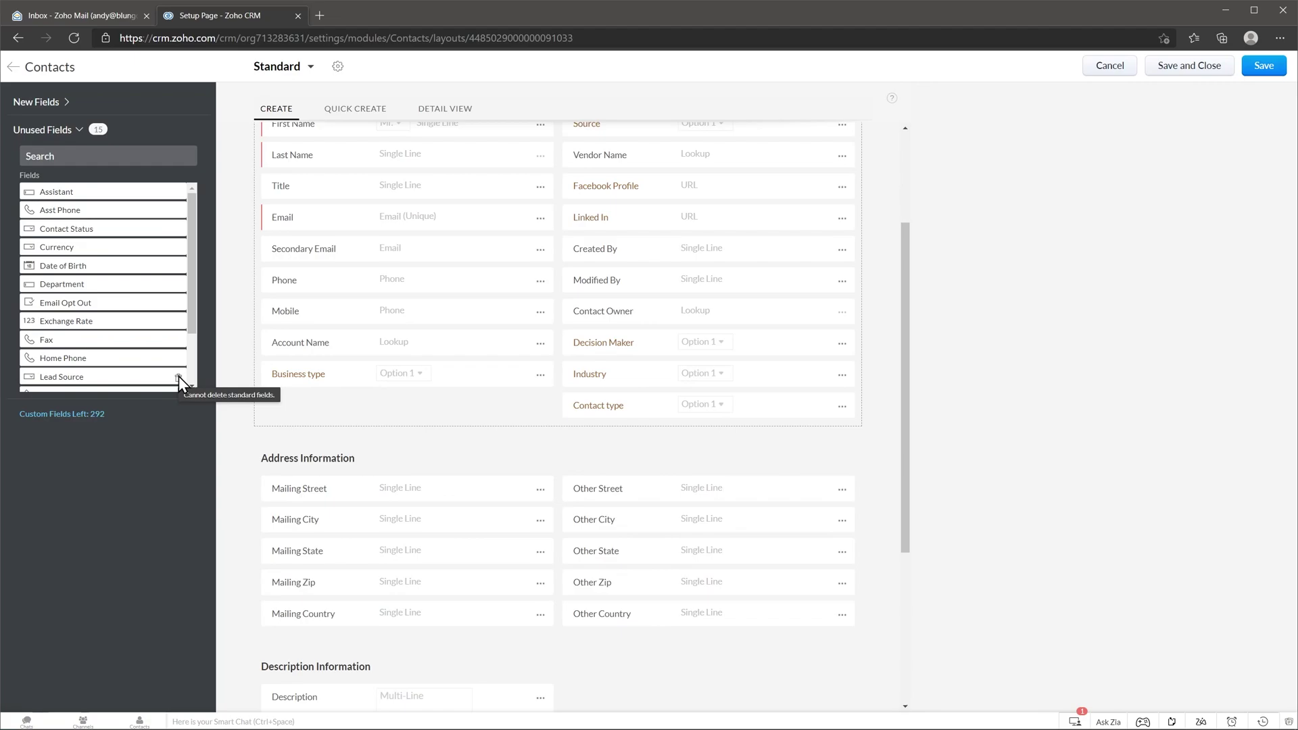
# Save and close the layout, then open a new contact form to check the Facebook Profile tooltip
pyautogui.click(1176, 71)
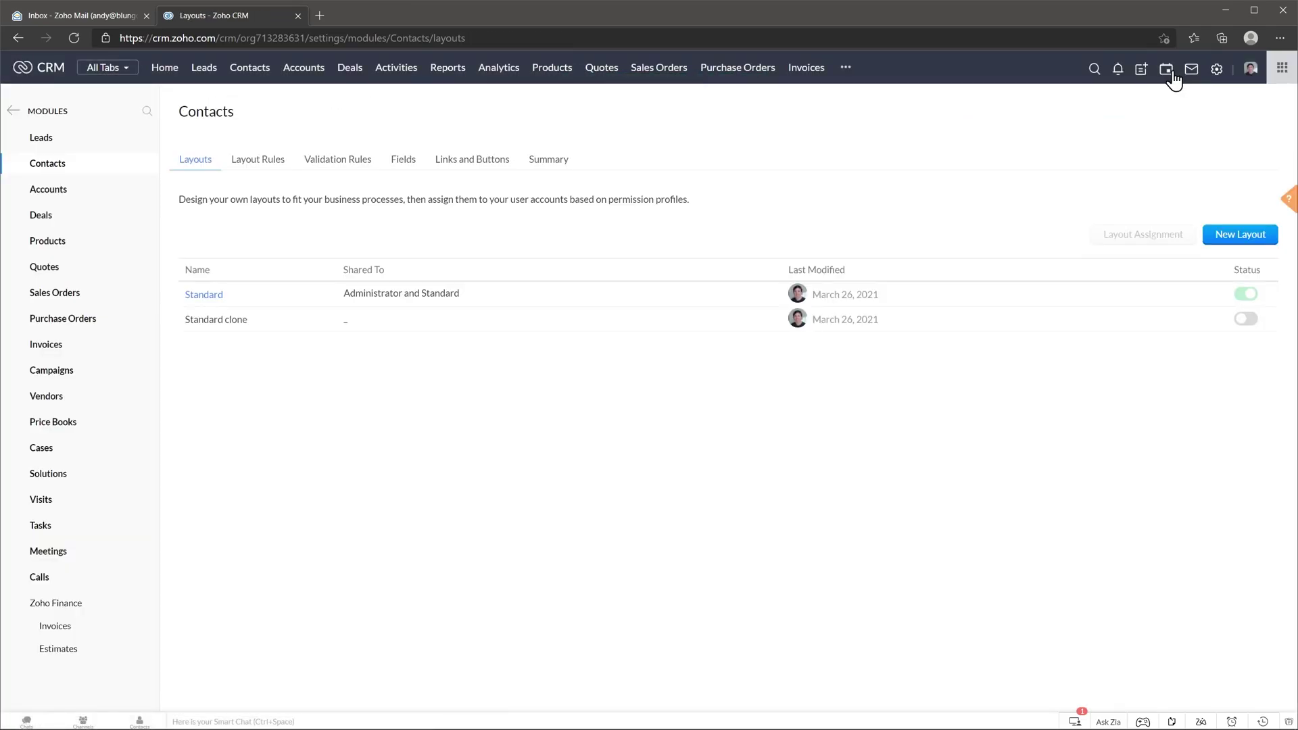
pyautogui.click(1141, 71)
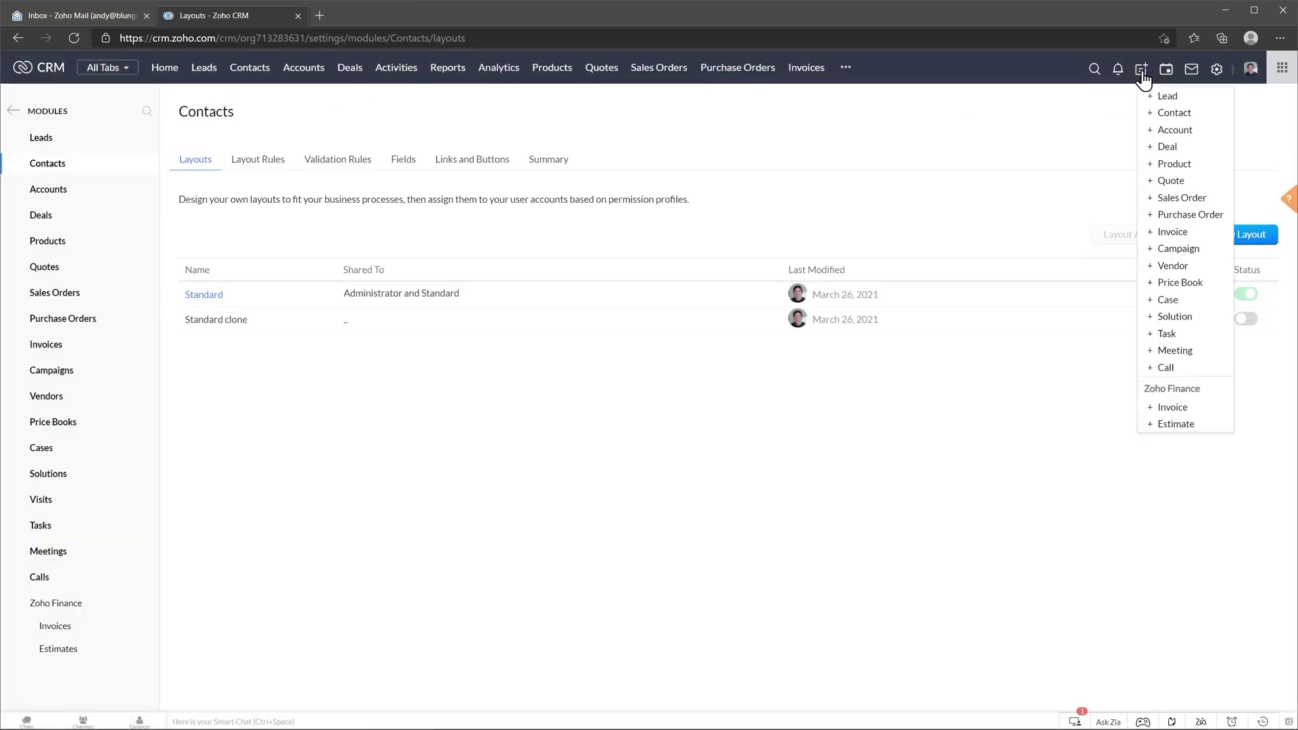
pyautogui.click(1163, 113)
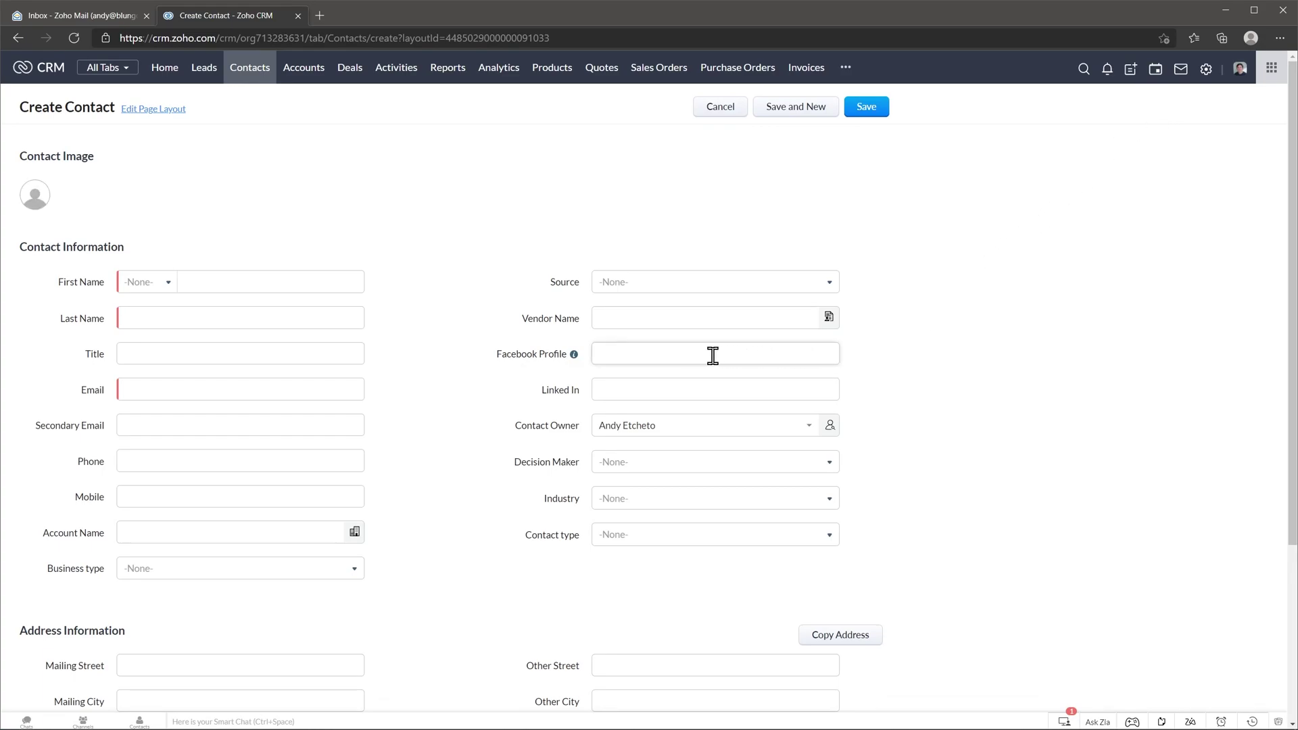
pyautogui.moveTo(574, 359)
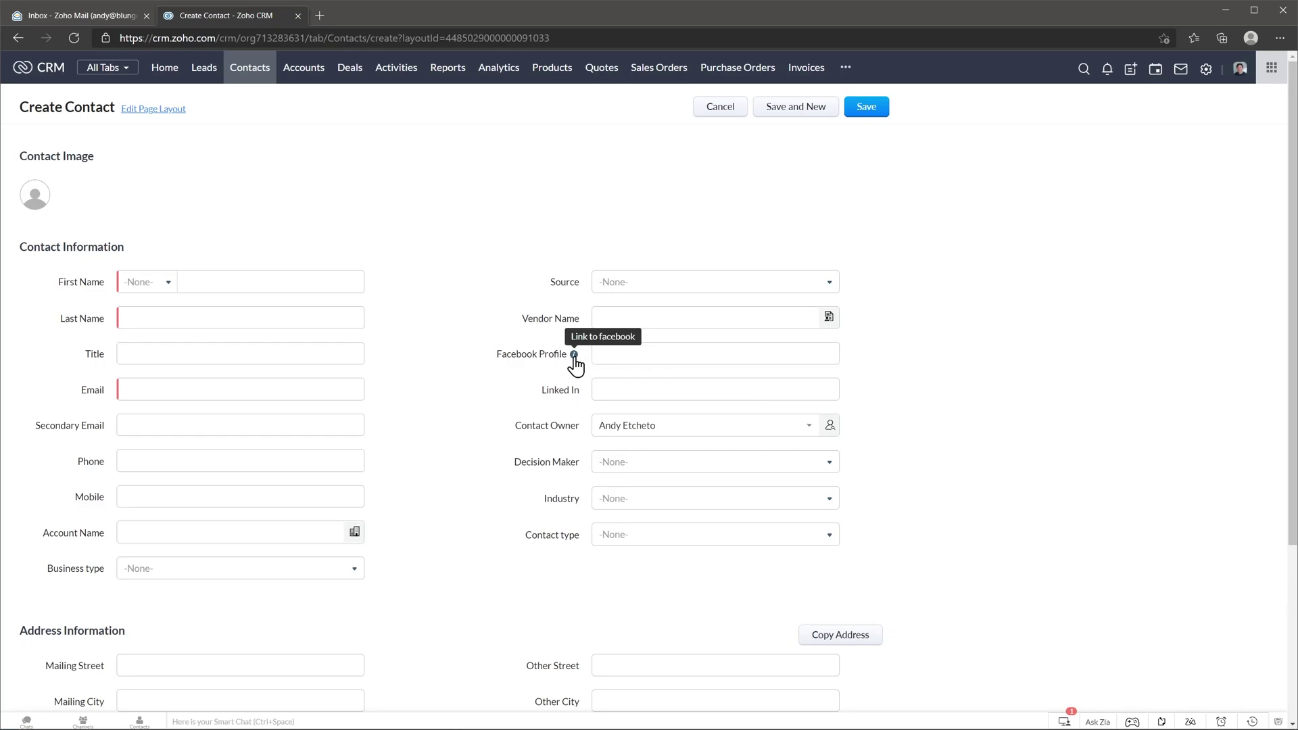